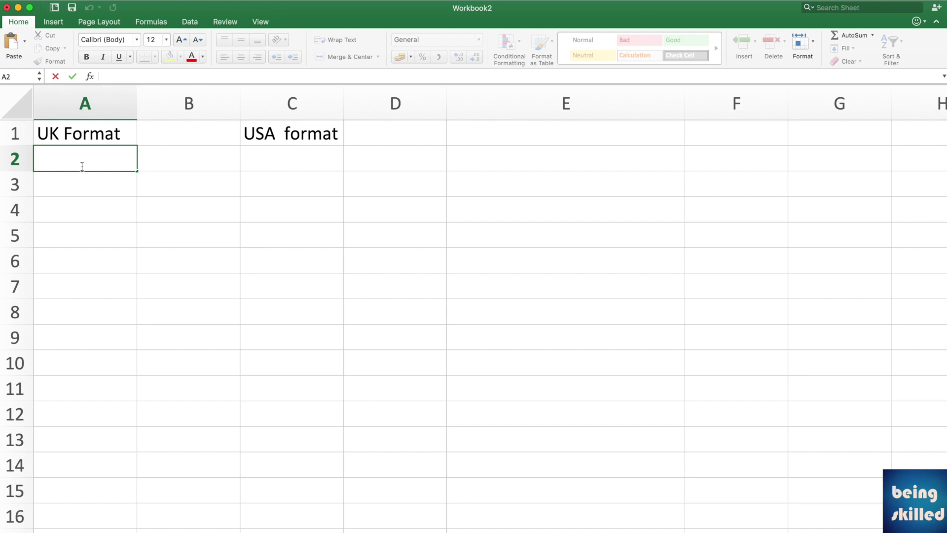
# Step: Enter the dates 5/12/2020, 1/2/2020 and 3/17/2020 in cells A2, A3 and A4 under the UK Format heading
pyautogui.write('5/12/')
pyautogui.write('2020')
pyautogui.press('Return')
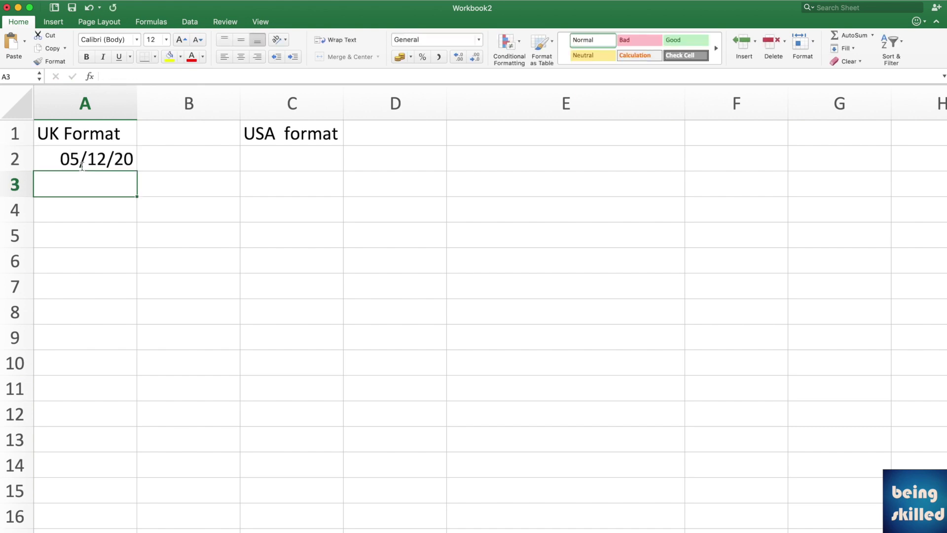
pyautogui.click(82, 167)
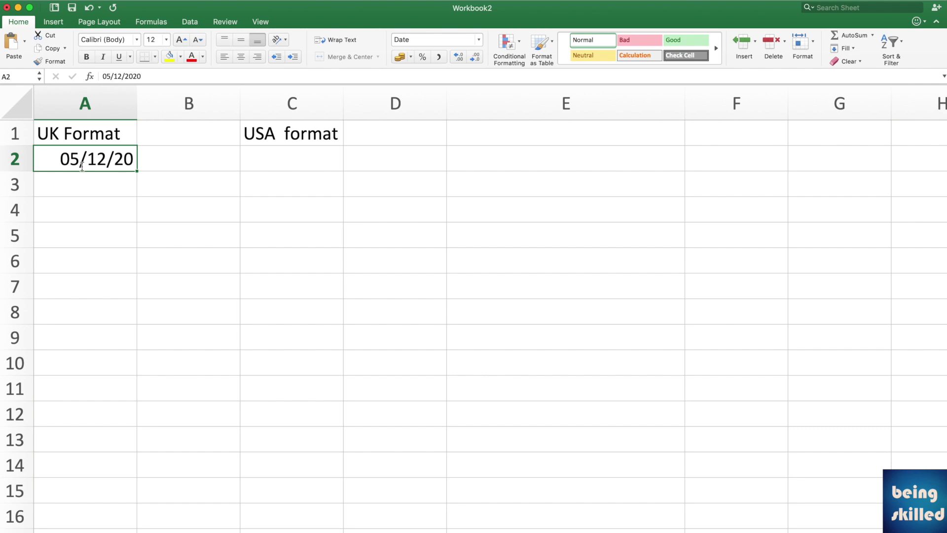
pyautogui.press('Return')
pyautogui.write('1/2/2020')
pyautogui.press('Return')
pyautogui.write('3/17/2020')
pyautogui.press('Return')
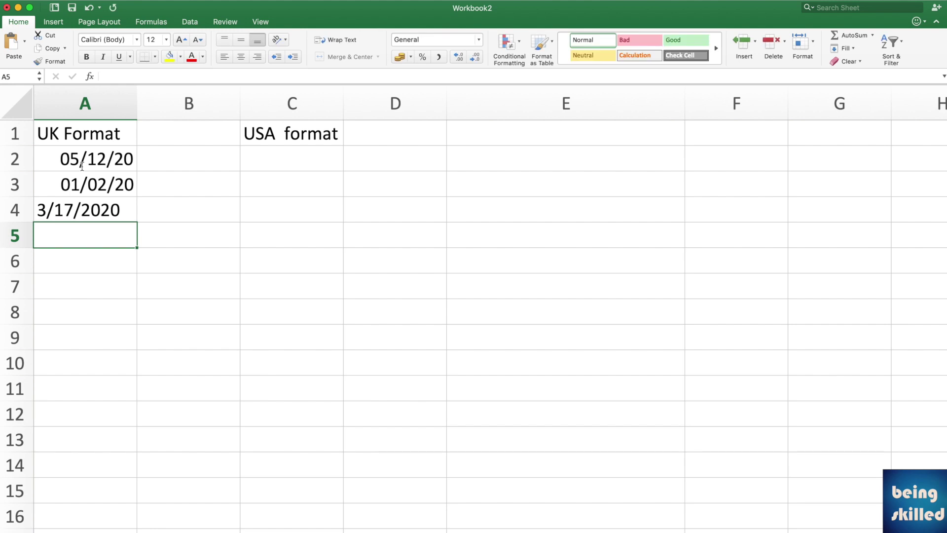
# Step: Replace the date in cell A4 with 17/3/2020, in day/month/year order
pyautogui.press('Up')
pyautogui.write('17/2/')
pyautogui.press('BackSpace')
pyautogui.press('BackSpace')
pyautogui.write('3/2020')
pyautogui.press('BackSpace')
pyautogui.press('BackSpace')
pyautogui.press('BackSpace')
pyautogui.write('0202')
pyautogui.press('BackSpace')
pyautogui.press('BackSpace')
pyautogui.press('Return')
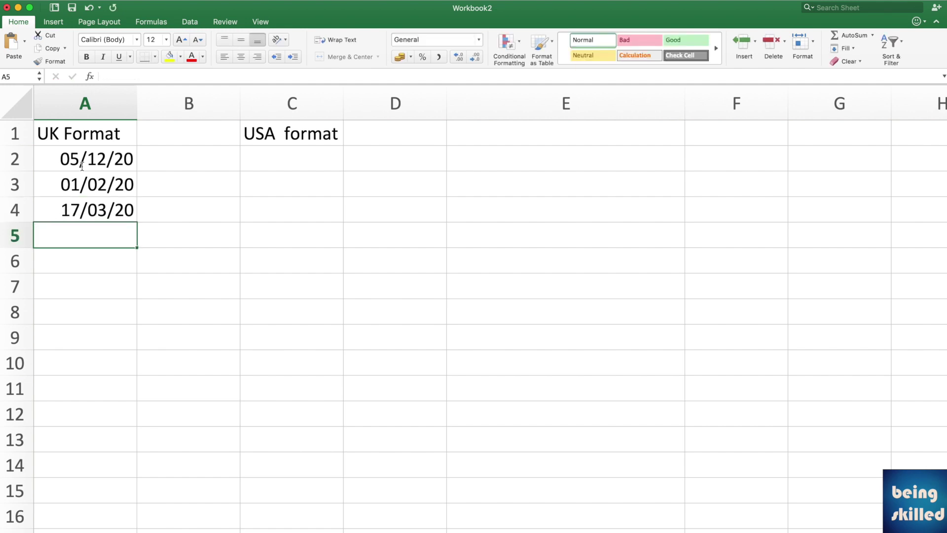
# Step: Review the entries in the UK Format column, checking each full date in A2 to A4
pyautogui.press('Up')
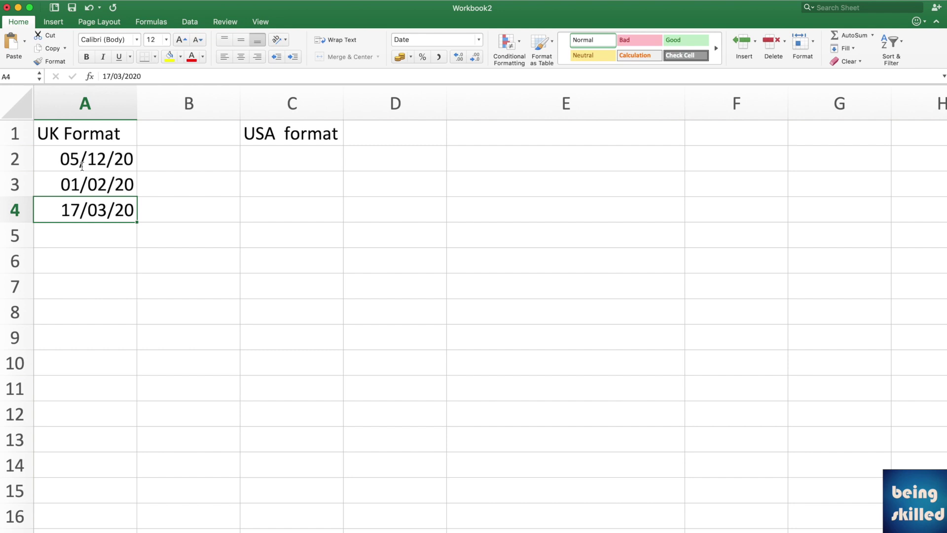
pyautogui.press('Up')
pyautogui.press('Up')
pyautogui.press('Up')
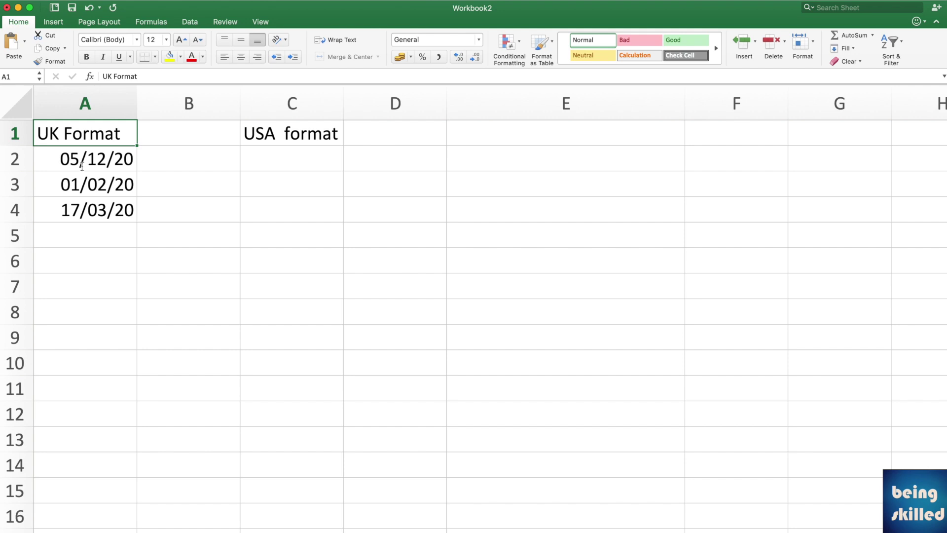
pyautogui.click(82, 167)
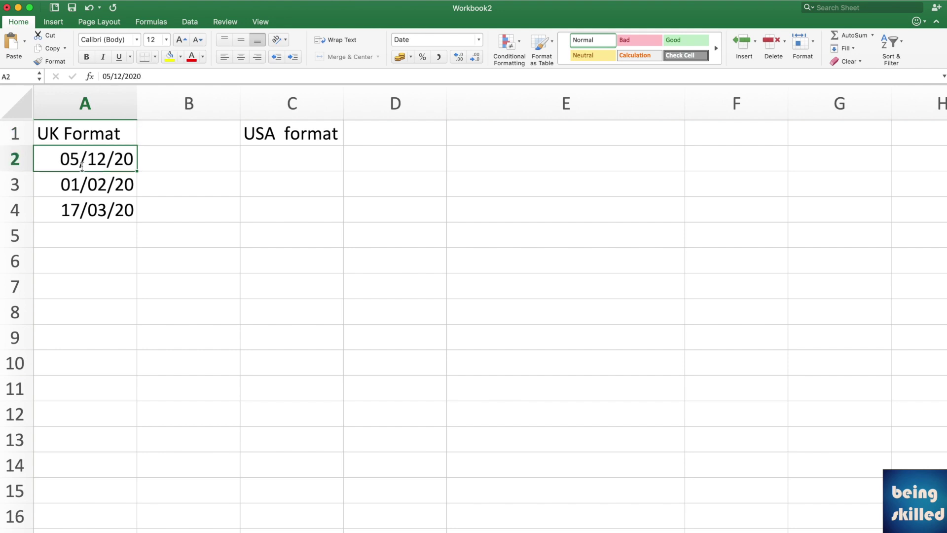
pyautogui.press('Down')
pyautogui.press('Down')
pyautogui.press('Down')
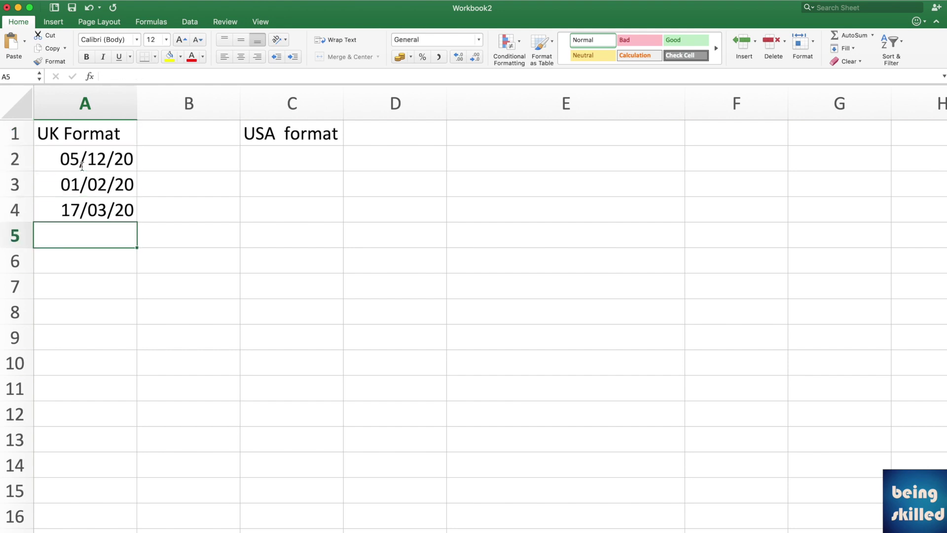
# Step: Enter the date 19/2/2020 in cell A5
pyautogui.write('19/')
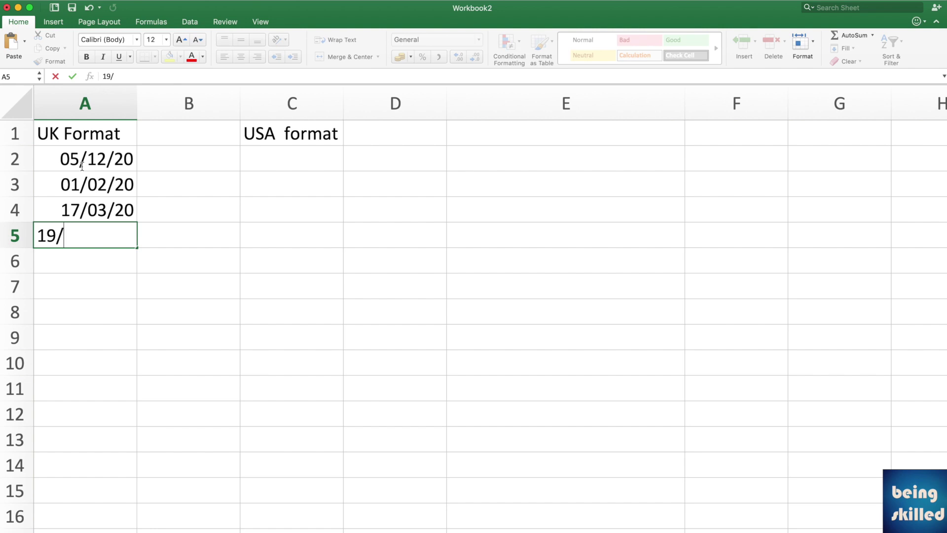
pyautogui.write('2/2020')
pyautogui.press('Return')
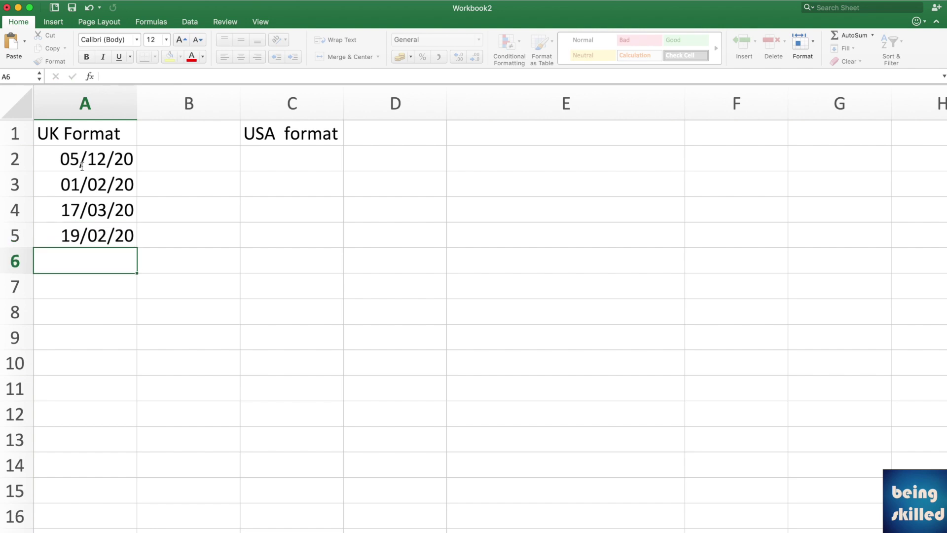
# Step: Enter the formula =TEXT(A2,"mm/dd/yyyy") in cell B2 to convert the first UK date to month/day/year order
pyautogui.press('Right')
pyautogui.press('Up')
pyautogui.press('Up')
pyautogui.press('Up')
pyautogui.press('Up')
pyautogui.press('Up')
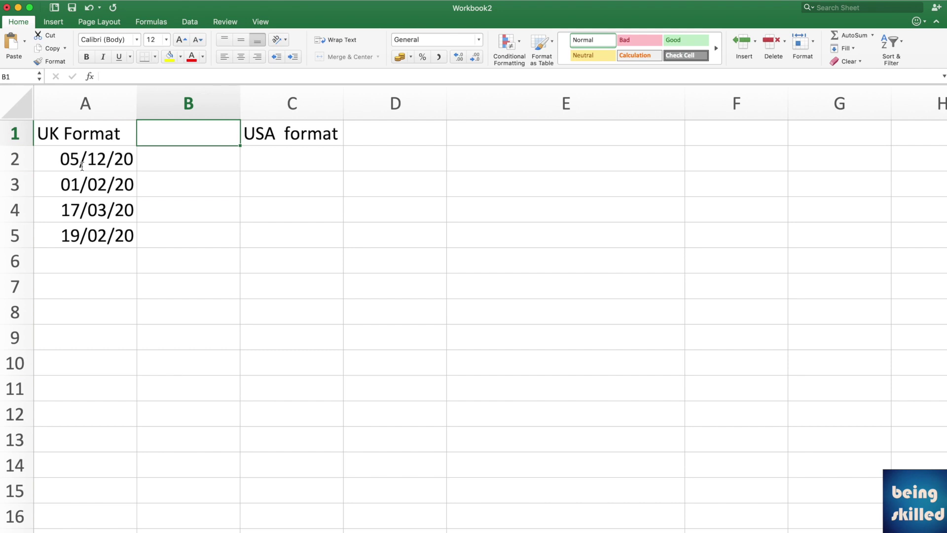
pyautogui.press('Down')
pyautogui.press('F2')
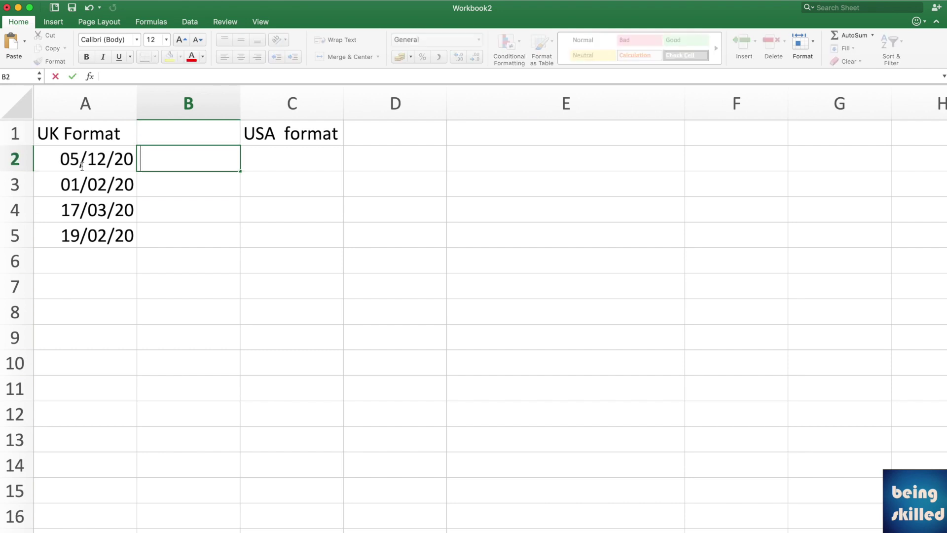
pyautogui.write('=text')
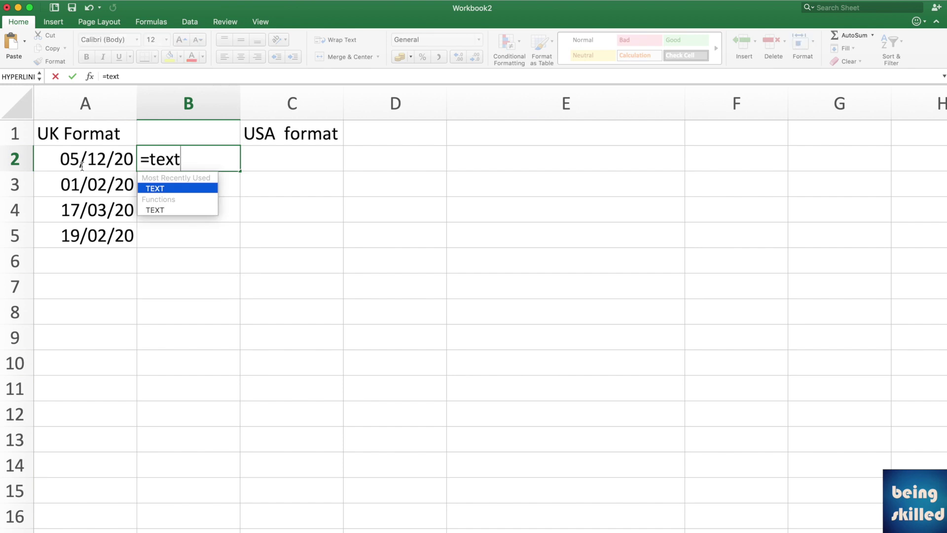
pyautogui.write('(')
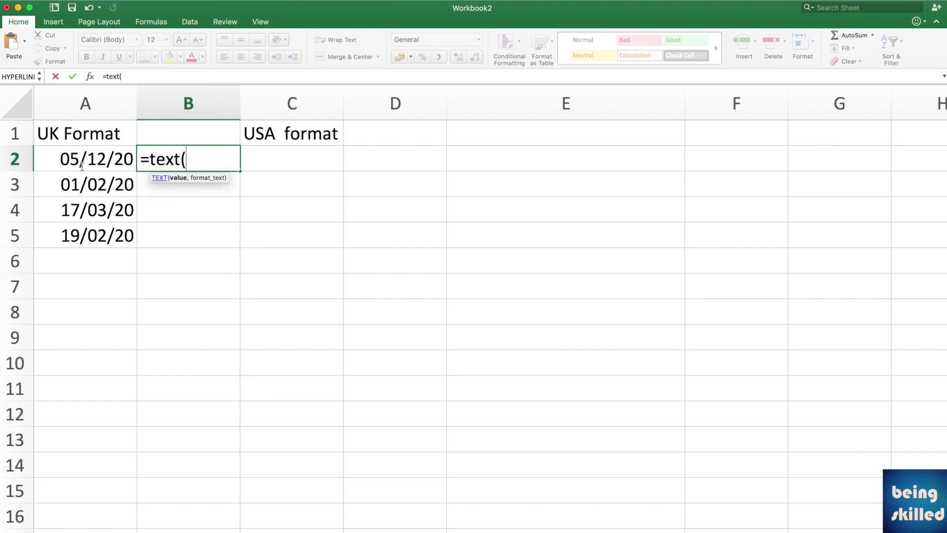
pyautogui.click(82, 164)
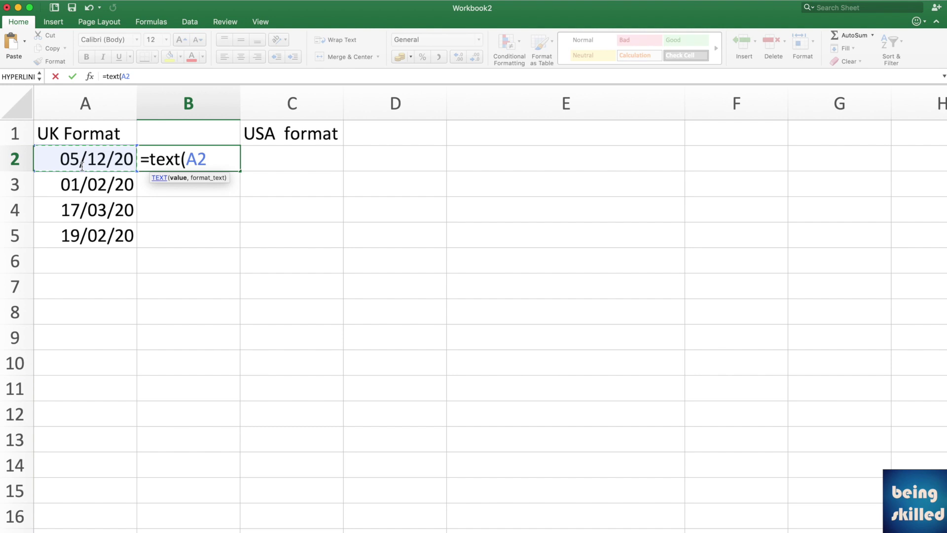
pyautogui.write(',')
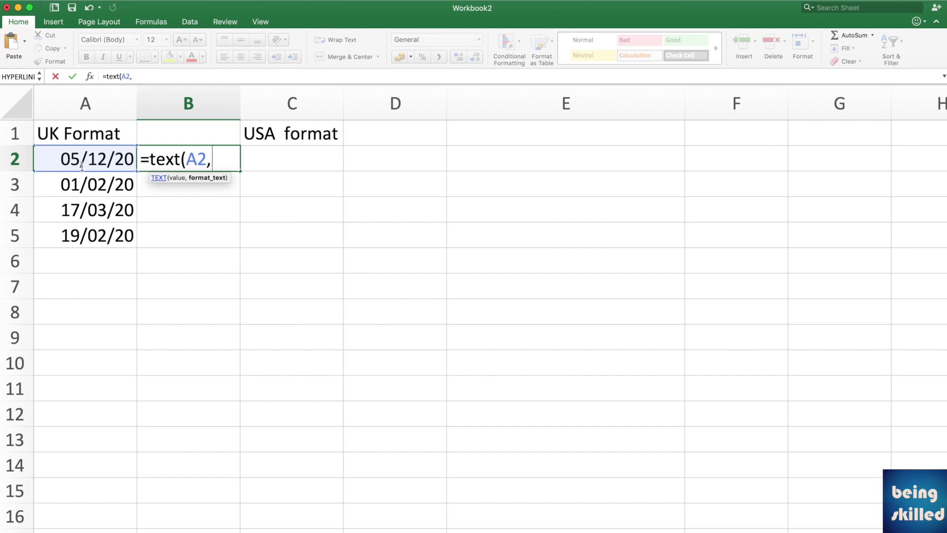
pyautogui.write('mm')
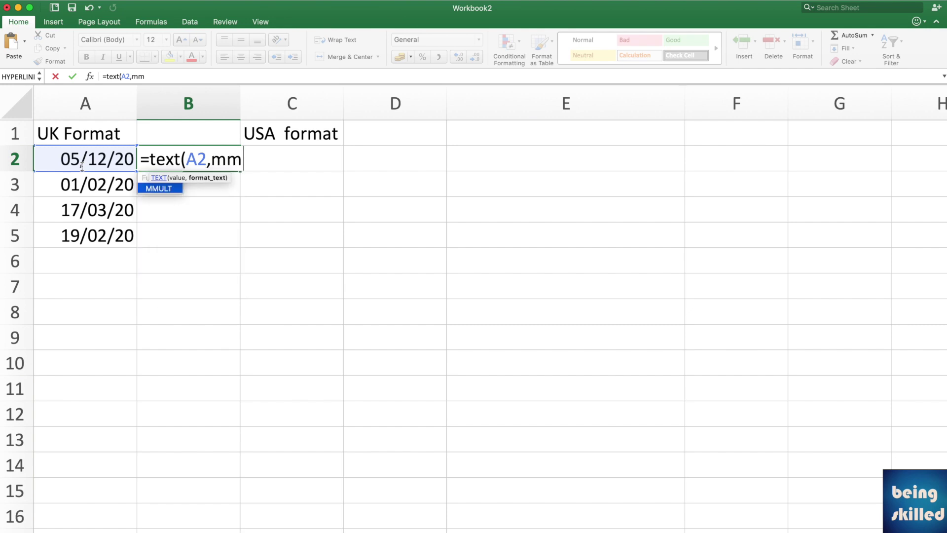
pyautogui.press('BackSpace')
pyautogui.press('BackSpace')
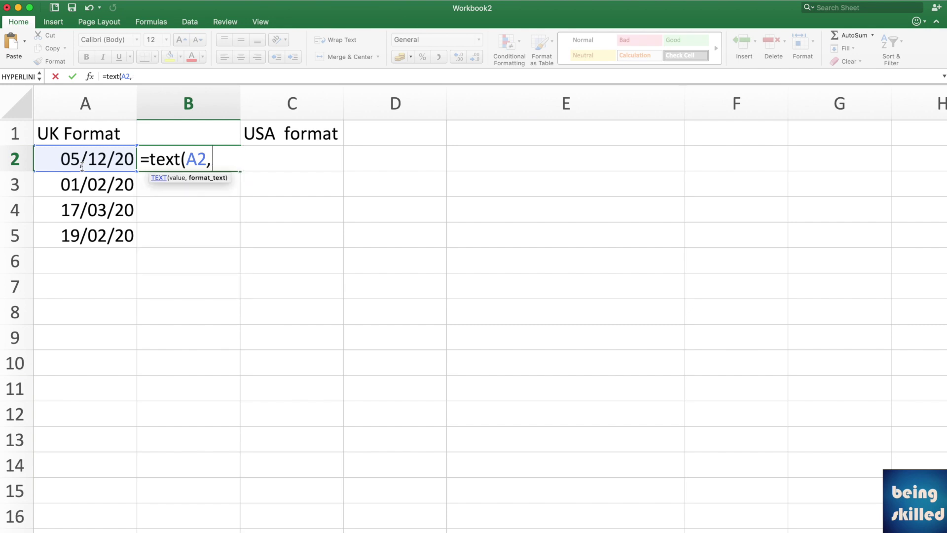
pyautogui.write('"mm/dd')
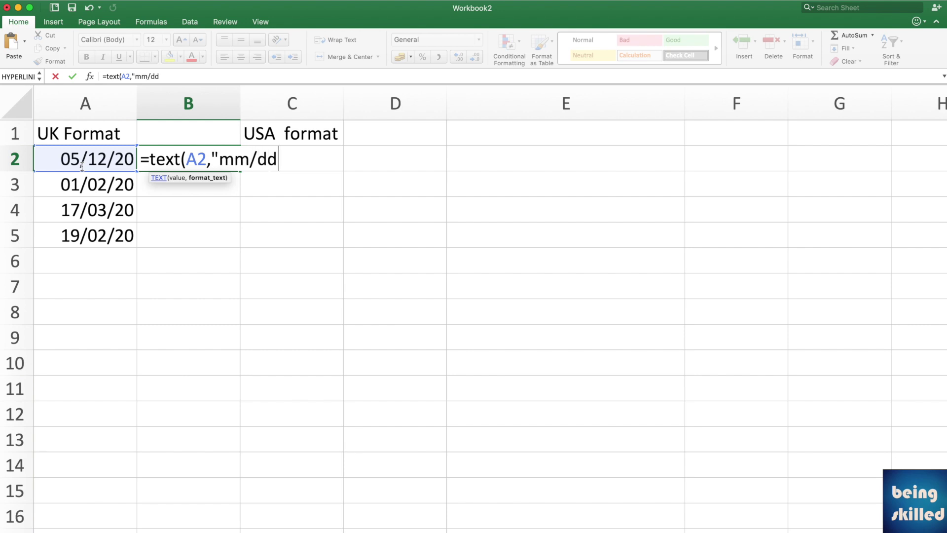
pyautogui.write('/yyyy')
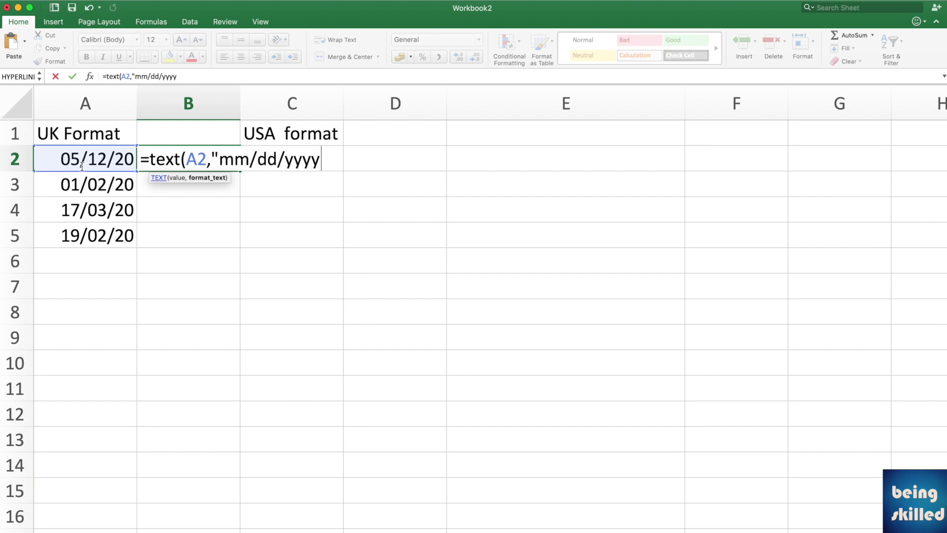
pyautogui.write('")')
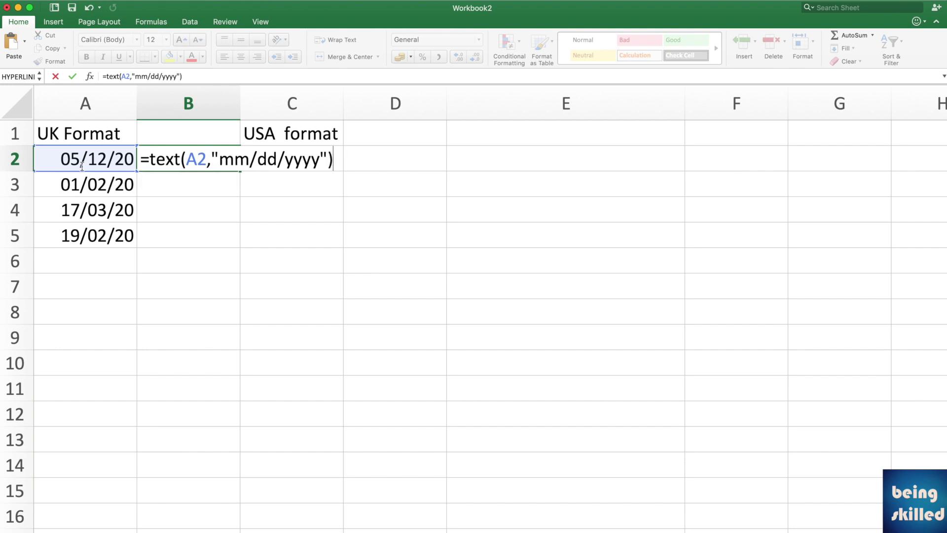
pyautogui.press('Return')
# Step: Fill the TEXT formula from B2 down to B5
pyautogui.press('Up')
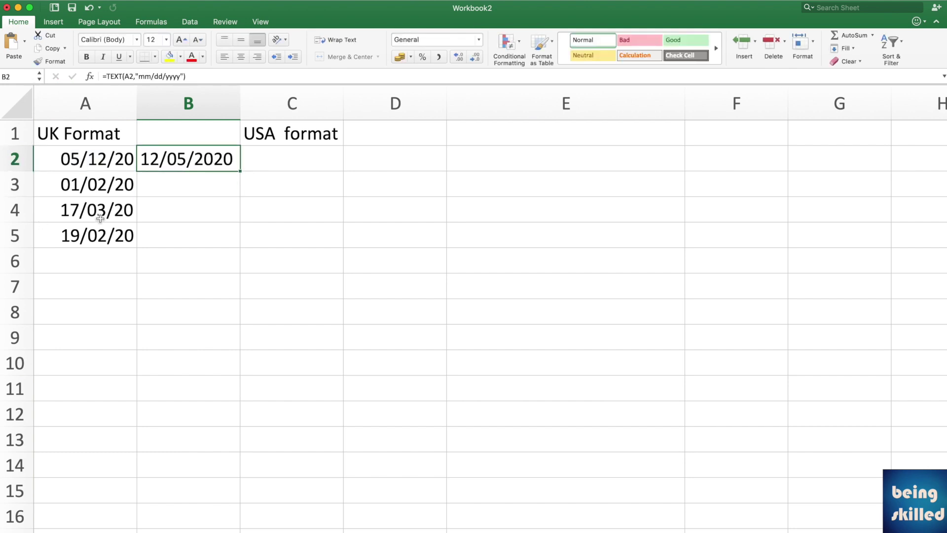
pyautogui.moveTo(240, 171); pyautogui.dragTo(238, 252)
pyautogui.click(205, 140)
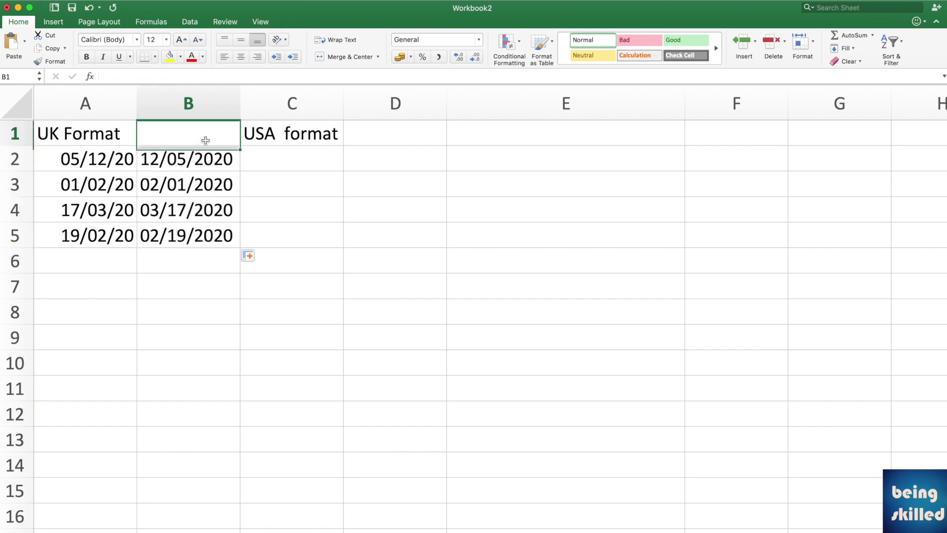
# Step: Copy the converted dates in B2:B5 and paste them as values only into column C, starting at C2
pyautogui.press('Down')
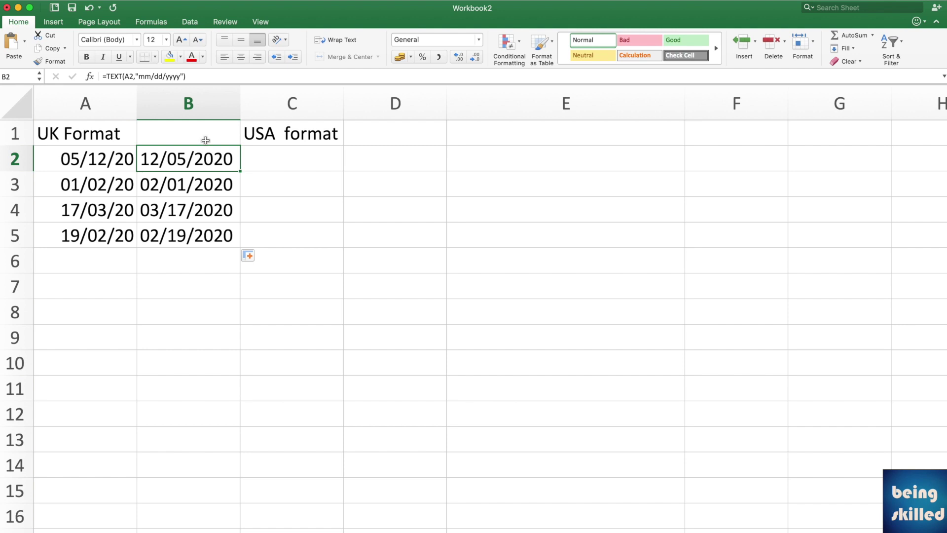
pyautogui.keyDown('shift'); pyautogui.click(212, 234); pyautogui.keyUp('shift')
pyautogui.press('cmd+c')
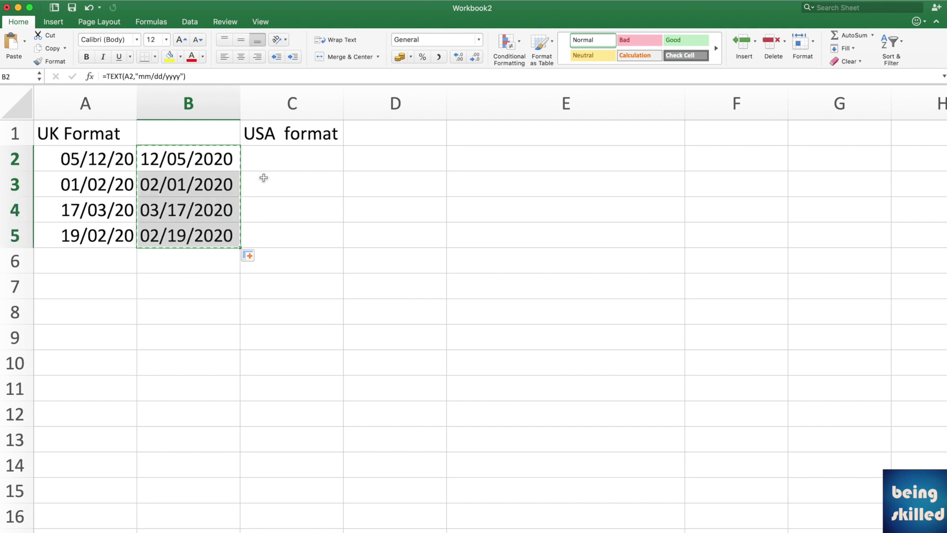
pyautogui.click(274, 167)
pyautogui.rightClick(274, 167)
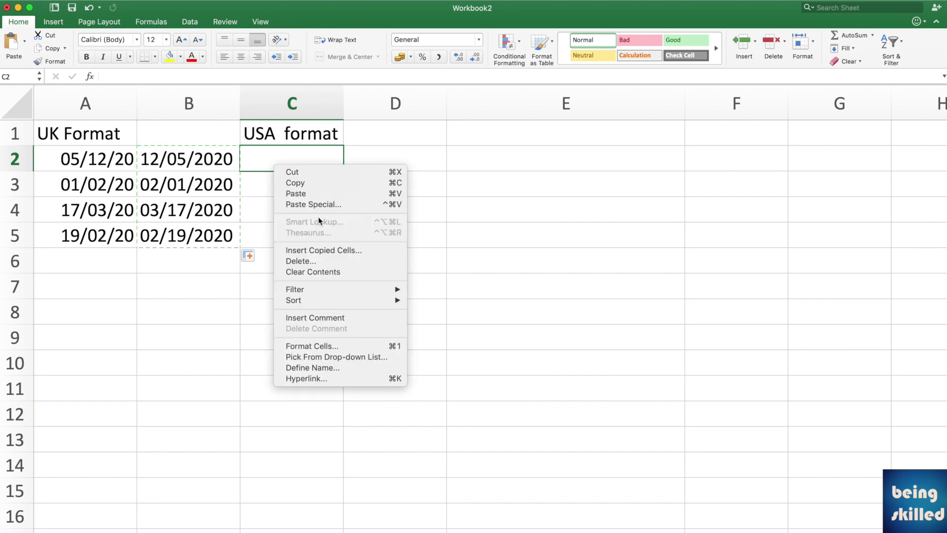
pyautogui.click(321, 203)
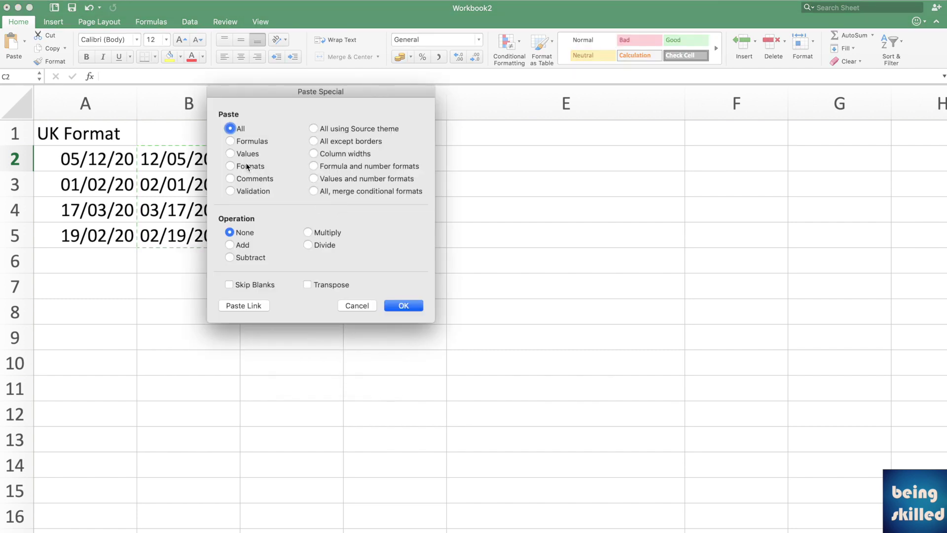
pyautogui.click(247, 155)
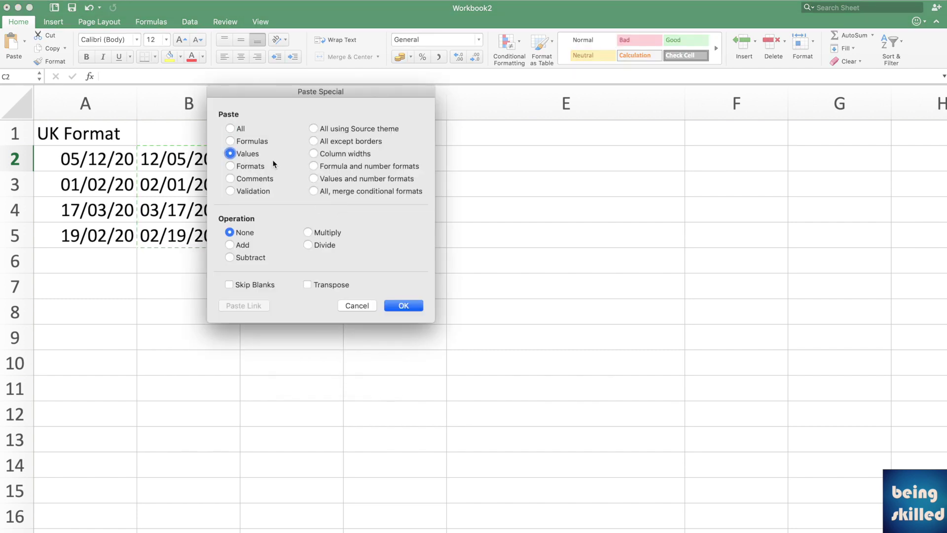
pyautogui.click(413, 306)
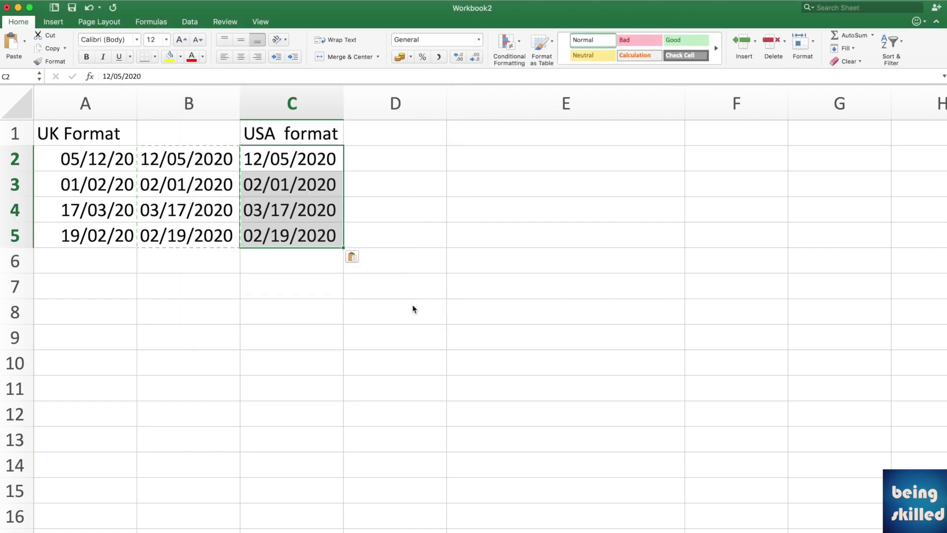
# Step: Inspect the pasted dates in C2:C5 to check that they hold plain values in the USA format
pyautogui.click(394, 158)
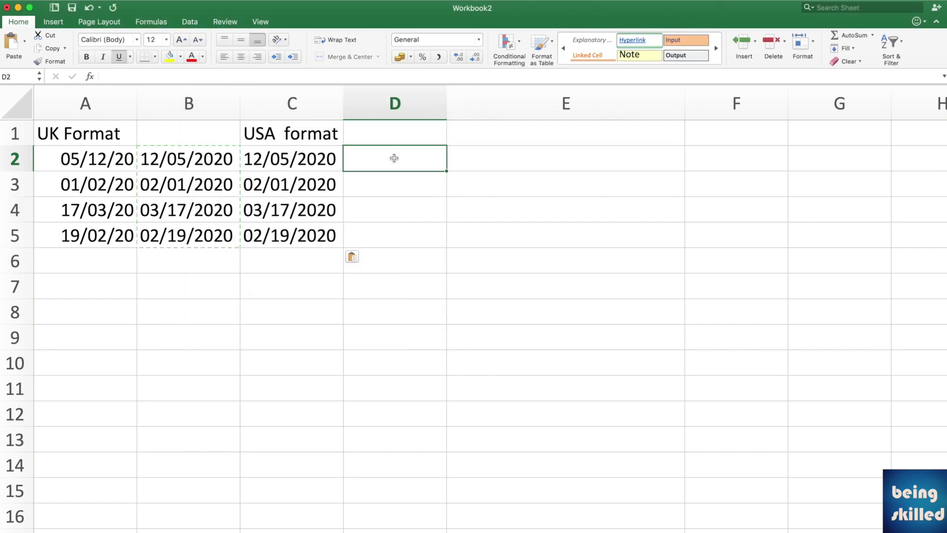
pyautogui.press('Left')
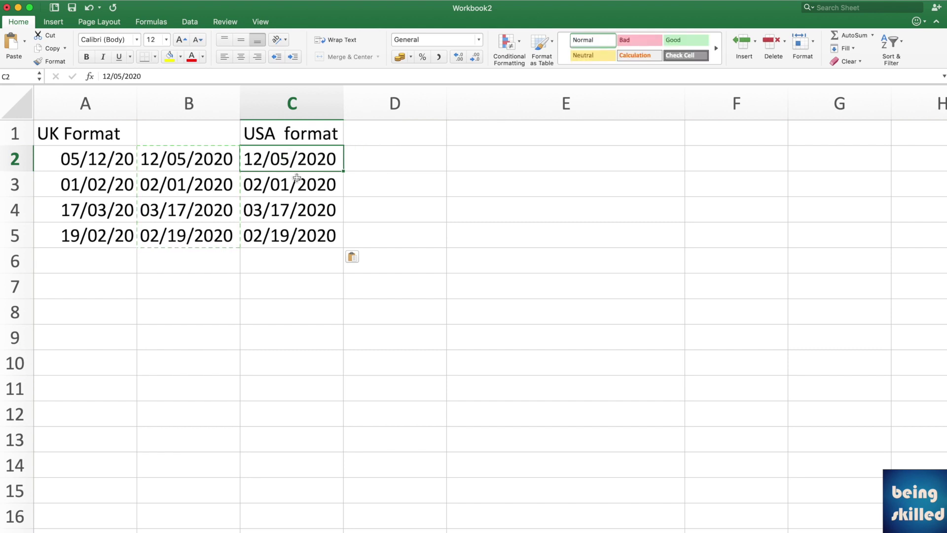
pyautogui.moveTo(328, 236); pyautogui.dragTo(324, 169)
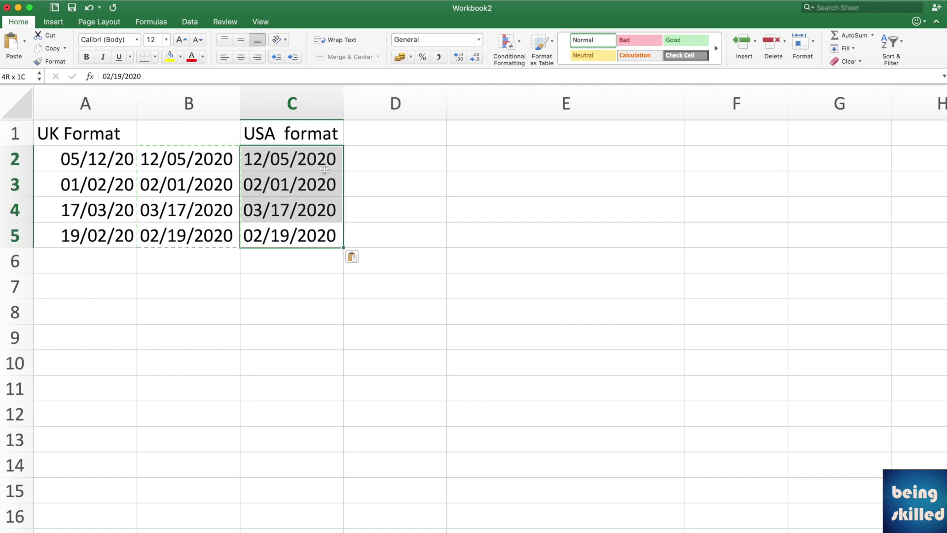
pyautogui.click(357, 162)
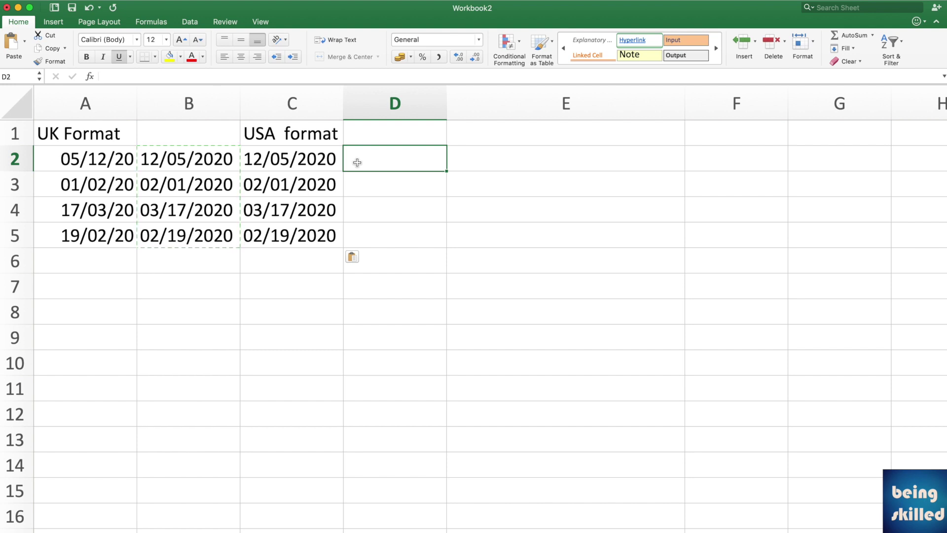
pyautogui.click(319, 177)
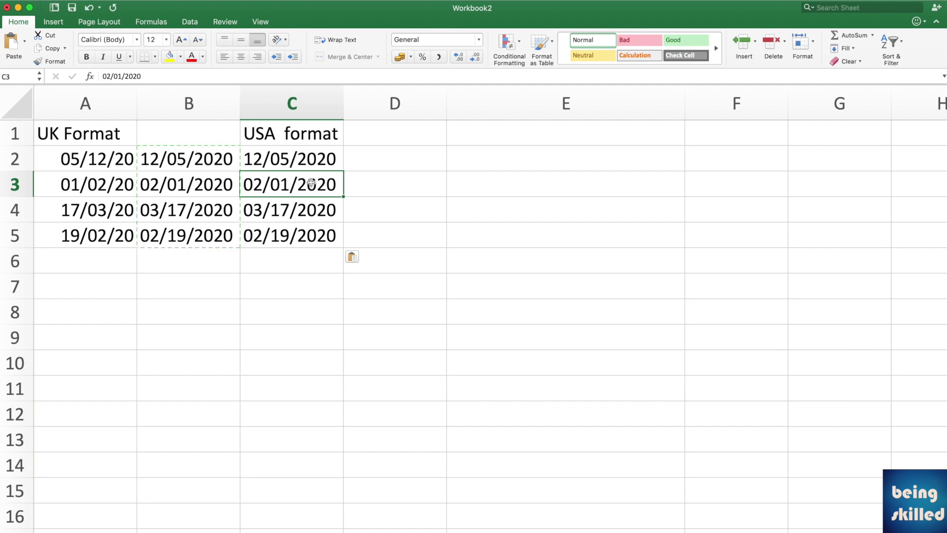
pyautogui.click(274, 161)
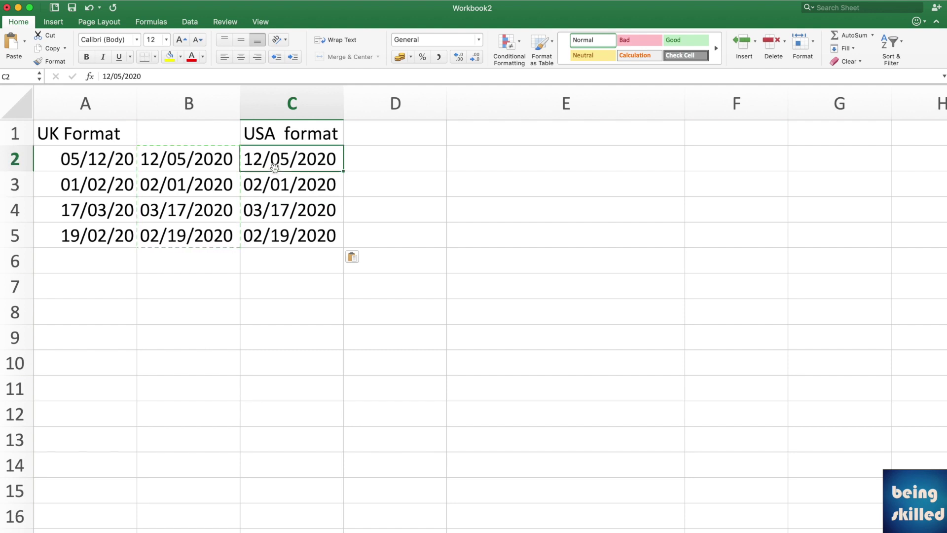
# Step: Review the USA-format dates in C2:C5 cell by cell as the starting data for the reverse conversion
pyautogui.hotkey('shift', 'Down')
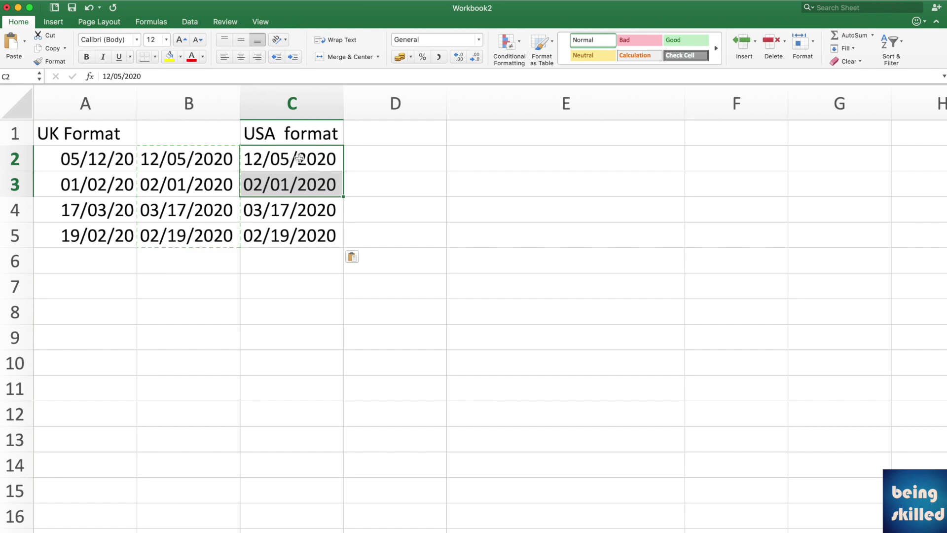
pyautogui.click(275, 164)
pyautogui.press('Down')
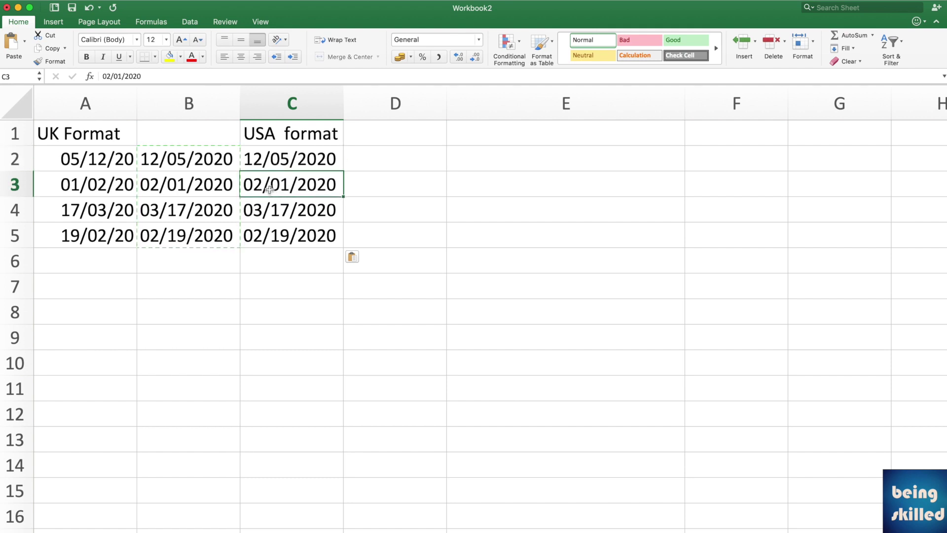
pyautogui.click(300, 162)
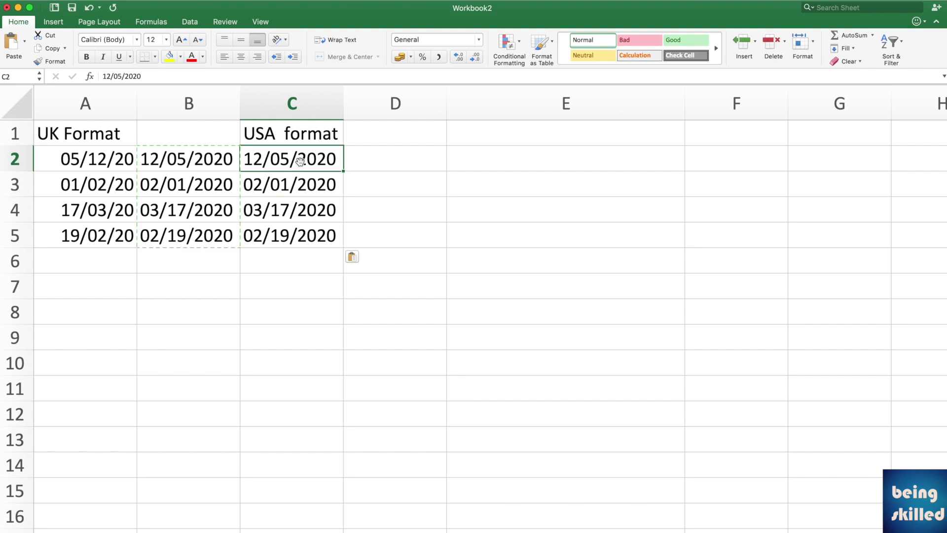
pyautogui.press('Down')
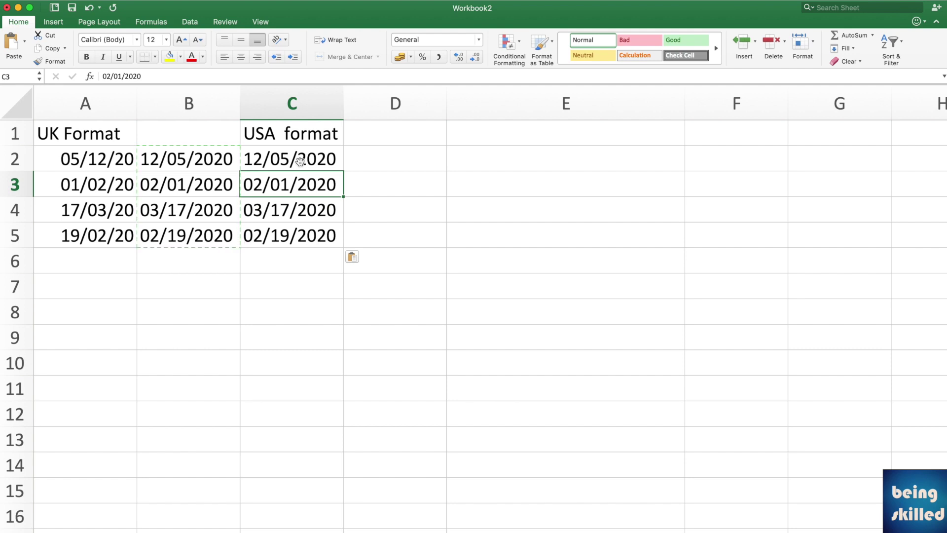
pyautogui.click(300, 161)
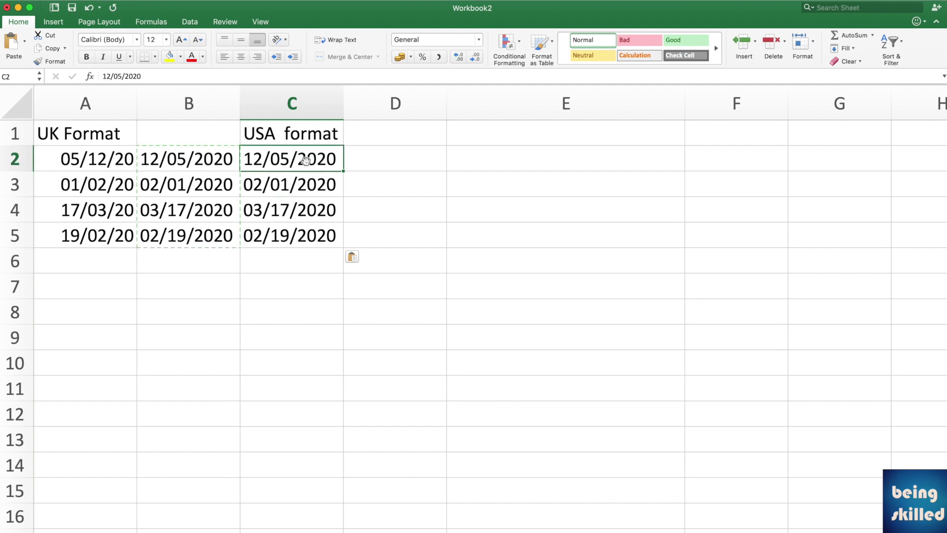
pyautogui.keyDown('shift'); pyautogui.click(299, 229); pyautogui.keyUp('shift')
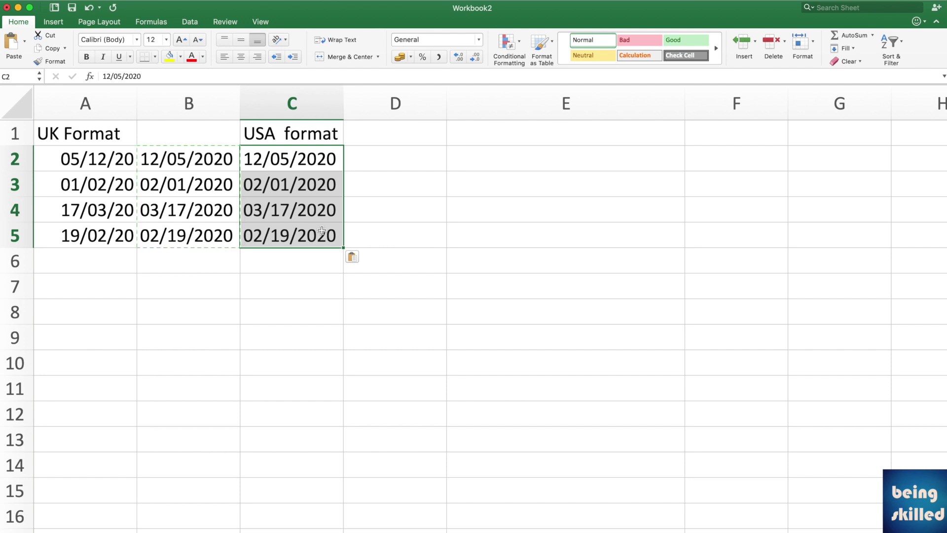
pyautogui.click(289, 184)
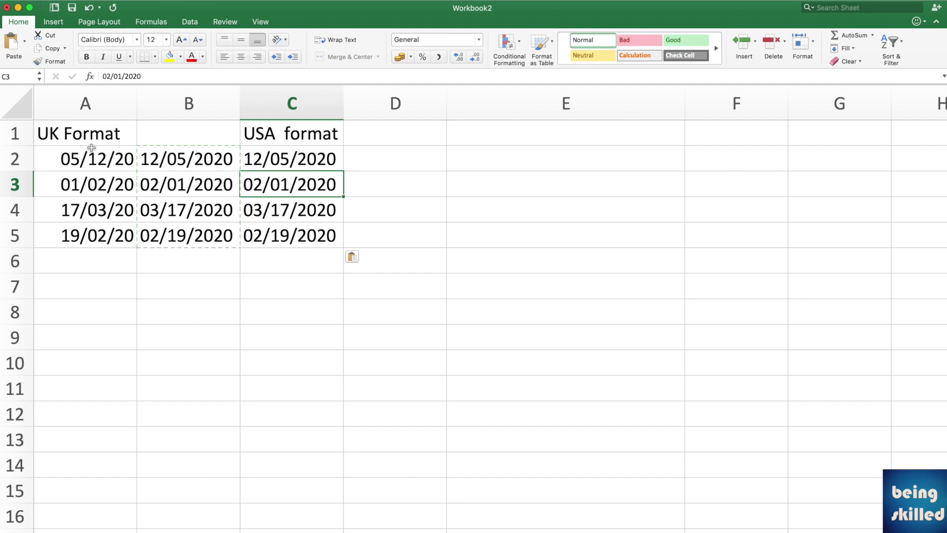
pyautogui.click(284, 162)
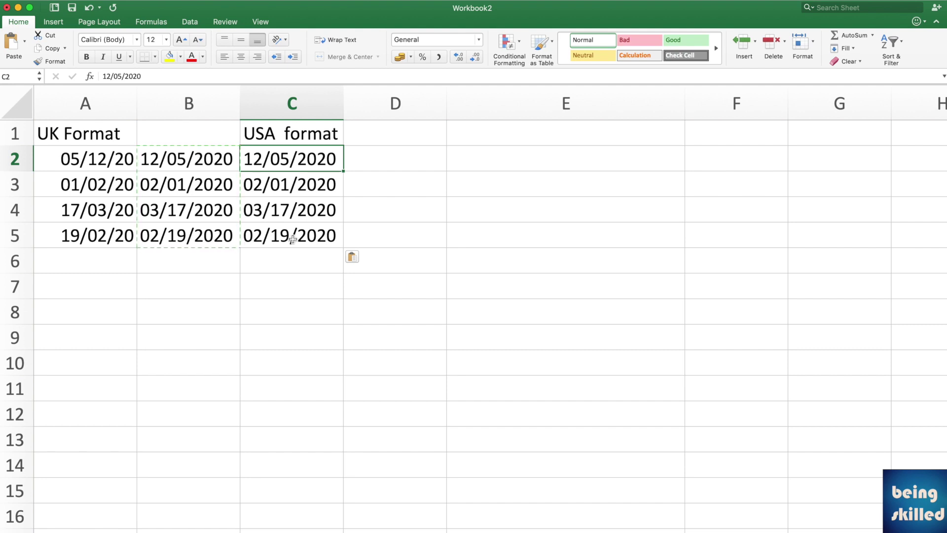
pyautogui.hotkey('shift', 'Down')
pyautogui.hotkey('shift', 'Down')
pyautogui.hotkey('shift', 'Down')
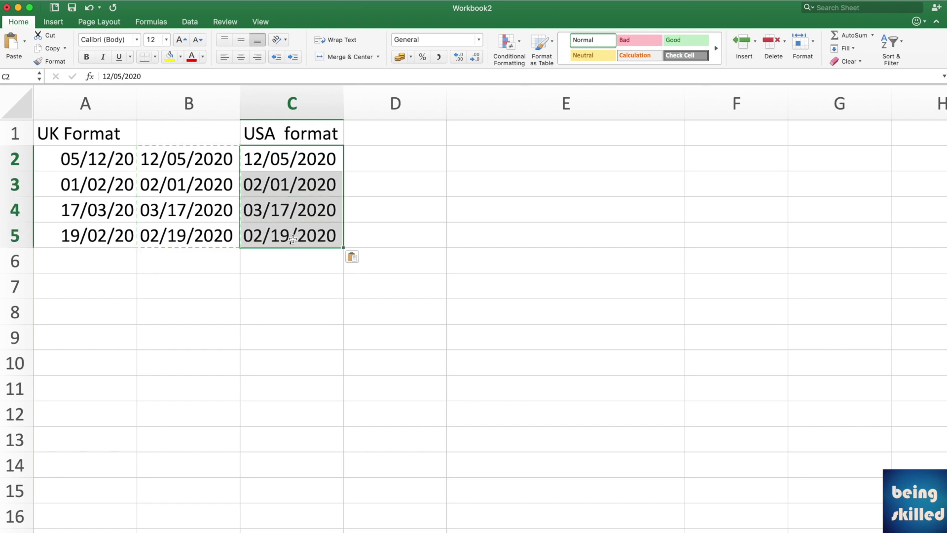
# Step: Compare the original UK date in A2 and the TEXT formula in B2 with the pasted values in column C
pyautogui.press('Left')
pyautogui.press('Left')
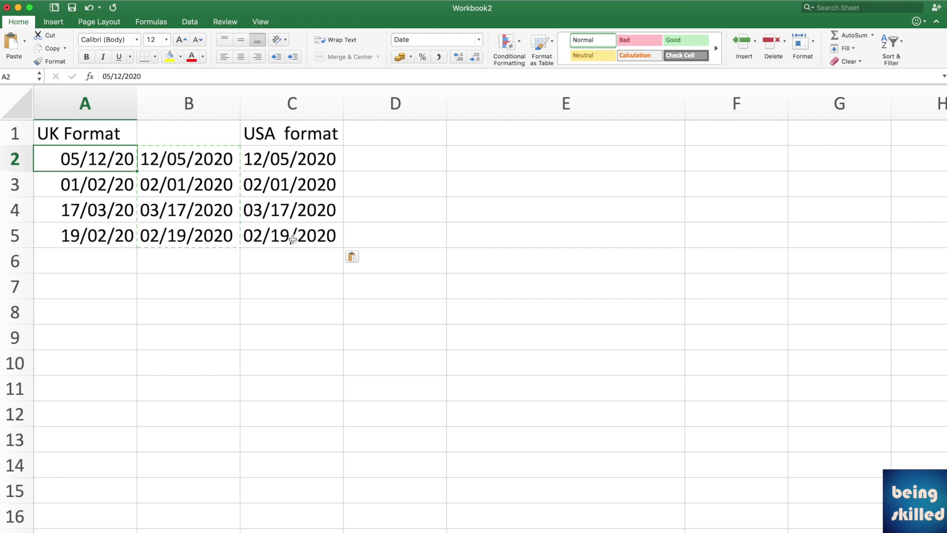
pyautogui.press('Right')
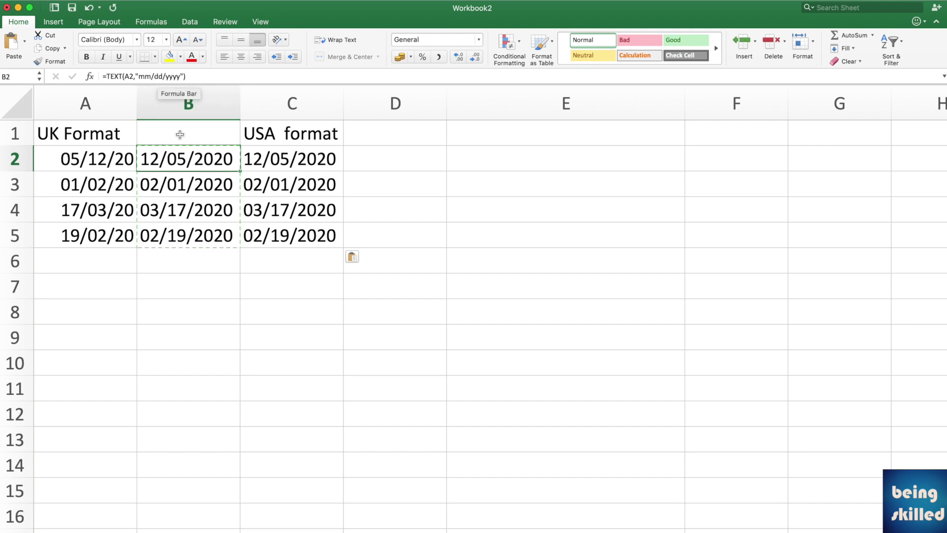
pyautogui.click(313, 158)
pyautogui.press('Down')
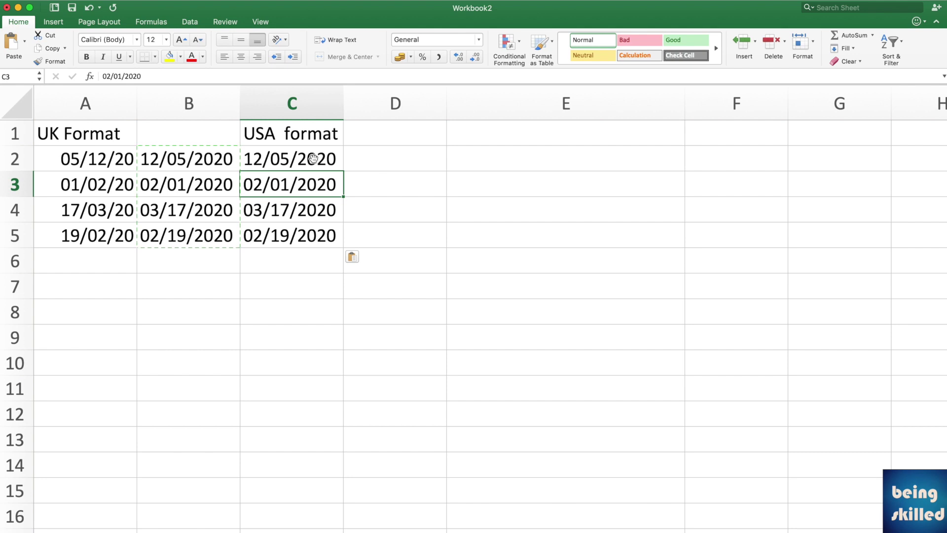
pyautogui.press('Up')
pyautogui.press('Up')
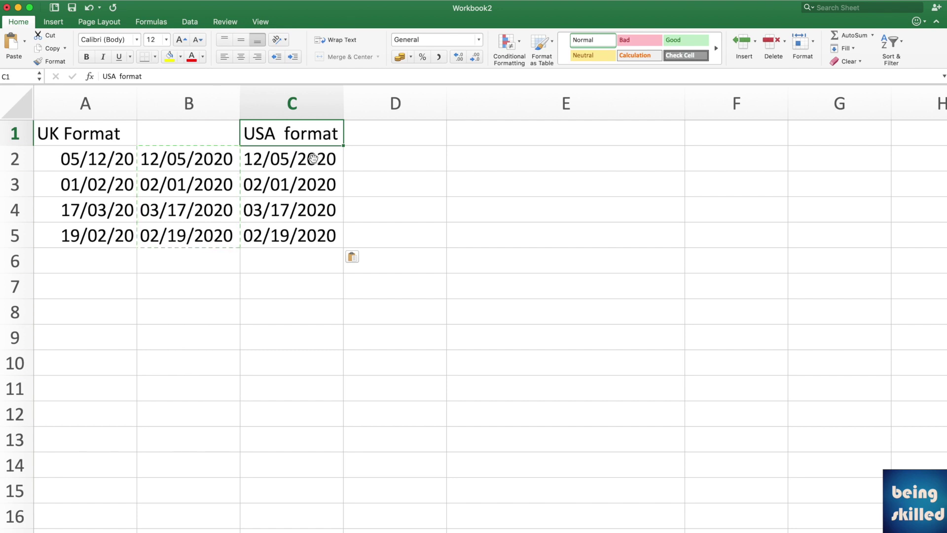
pyautogui.press('Down')
pyautogui.hotkey('shift', 'Down')
pyautogui.hotkey('shift', 'Down')
pyautogui.hotkey('shift', 'Down')
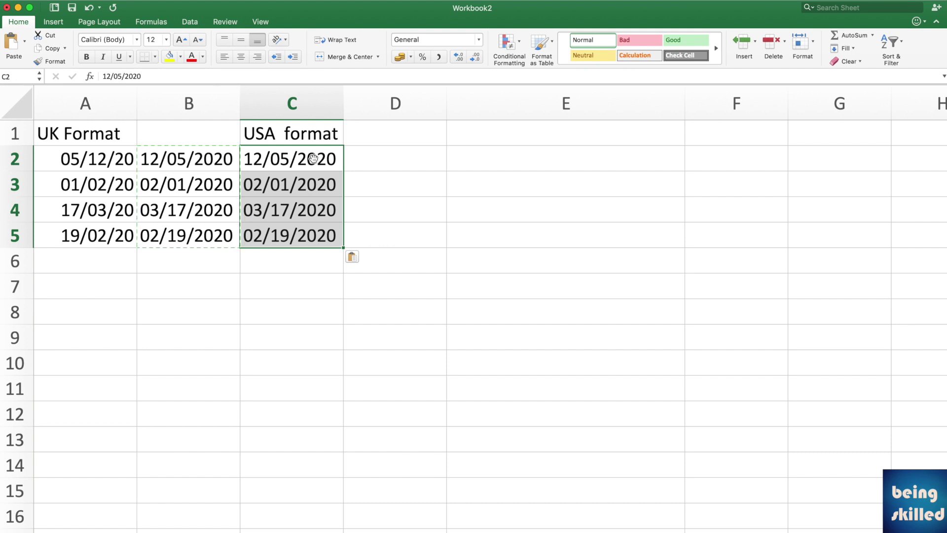
pyautogui.press('Right')
pyautogui.press('Left')
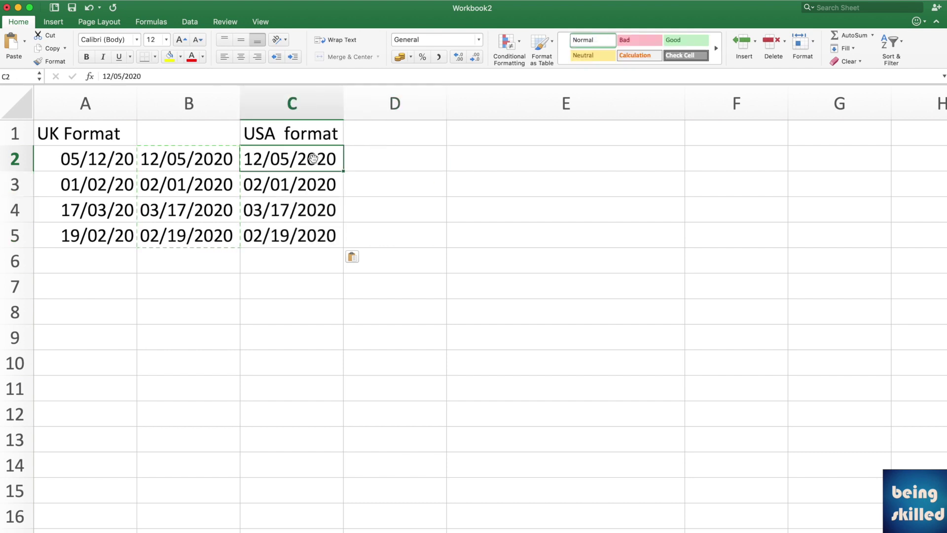
pyautogui.press('Left')
pyautogui.press('Right')
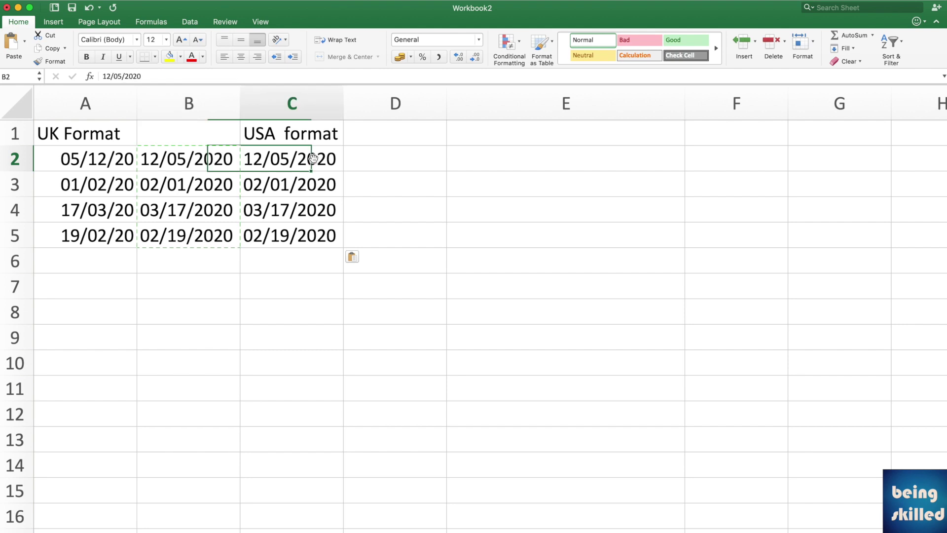
# Step: Try to convert the USA date in C2 back to UK order by entering =TEXT(C2,"dd/mm/yyyy") in cell D2
pyautogui.press('Right')
pyautogui.write('=text')
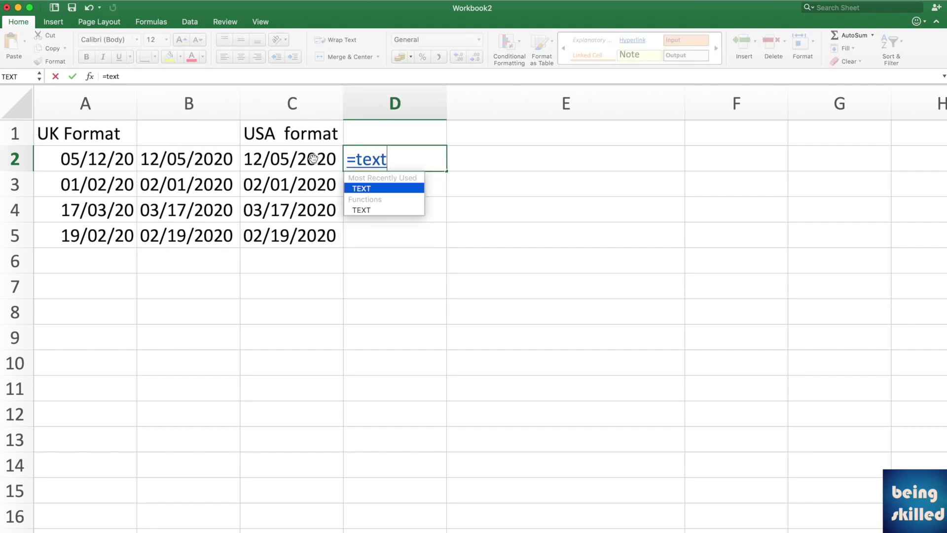
pyautogui.press('Tab')
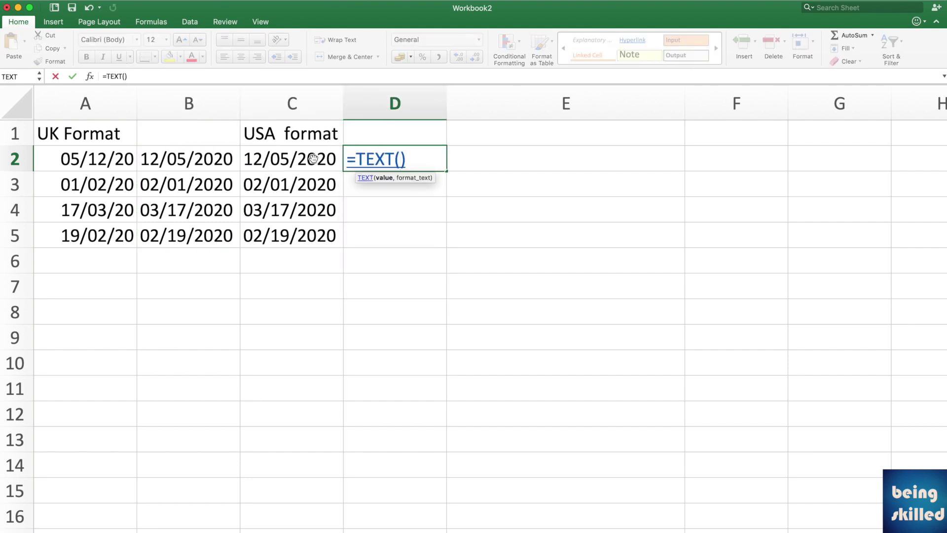
pyautogui.click(313, 158)
pyautogui.write(',dd')
pyautogui.press('BackSpace')
pyautogui.press('BackSpace')
pyautogui.write('"dd/mm/yy')
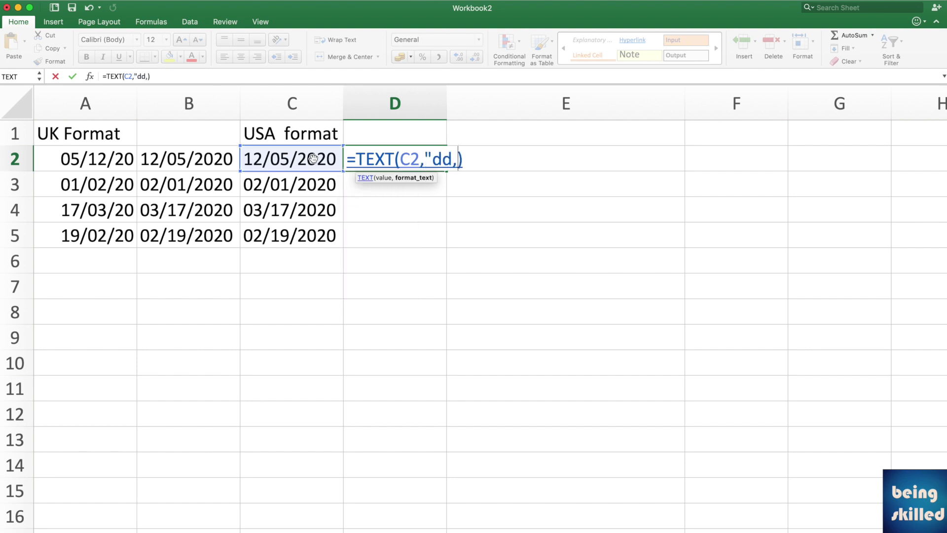
pyautogui.write('yy")')
pyautogui.press('Left')
pyautogui.write('")')
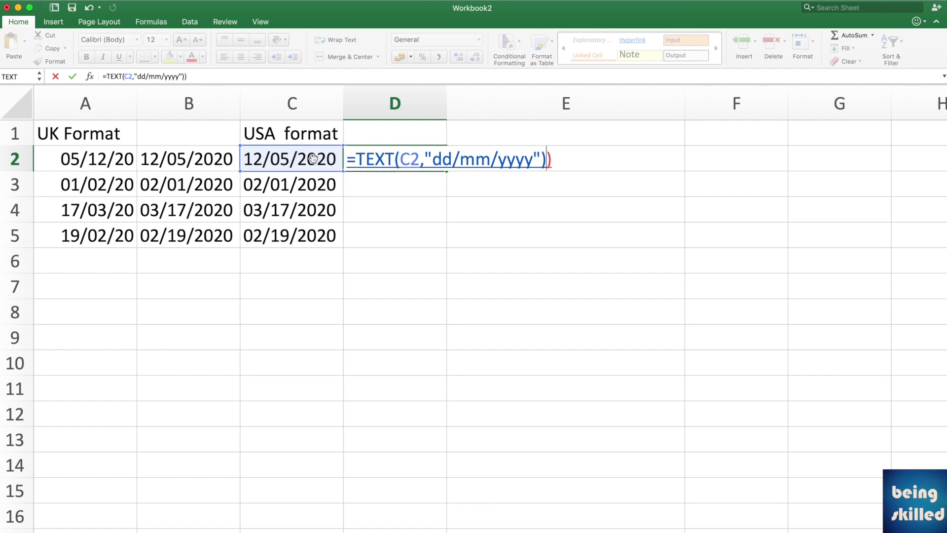
pyautogui.press('BackSpace')
pyautogui.press('Return')
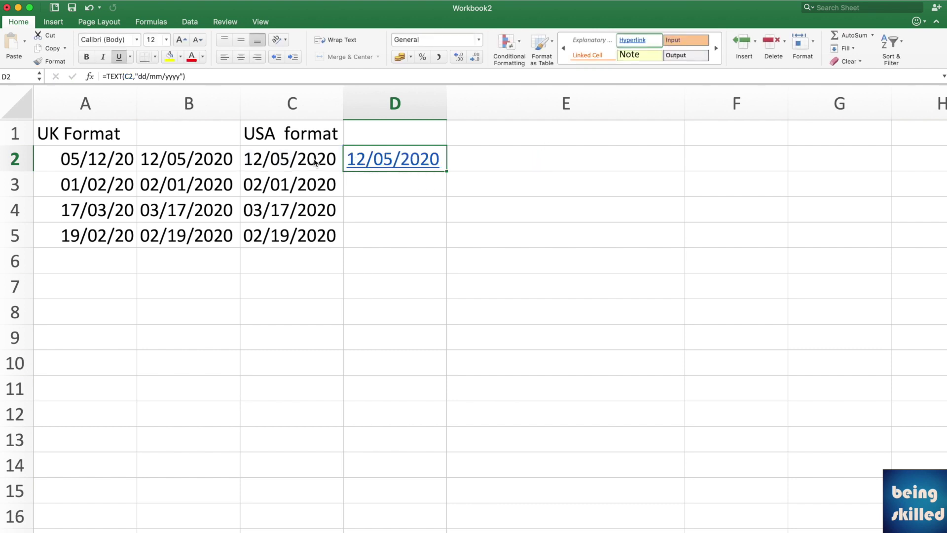
# Step: Compare the trial formula in D2 with cells B2 and C2, and clear D2
pyautogui.press('Left')
pyautogui.press('Left')
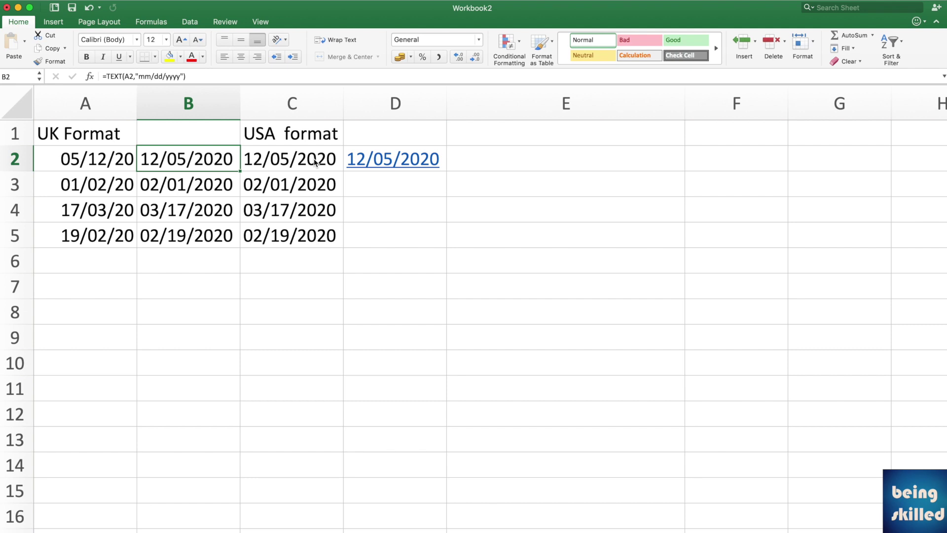
pyautogui.press('Right')
pyautogui.press('Right')
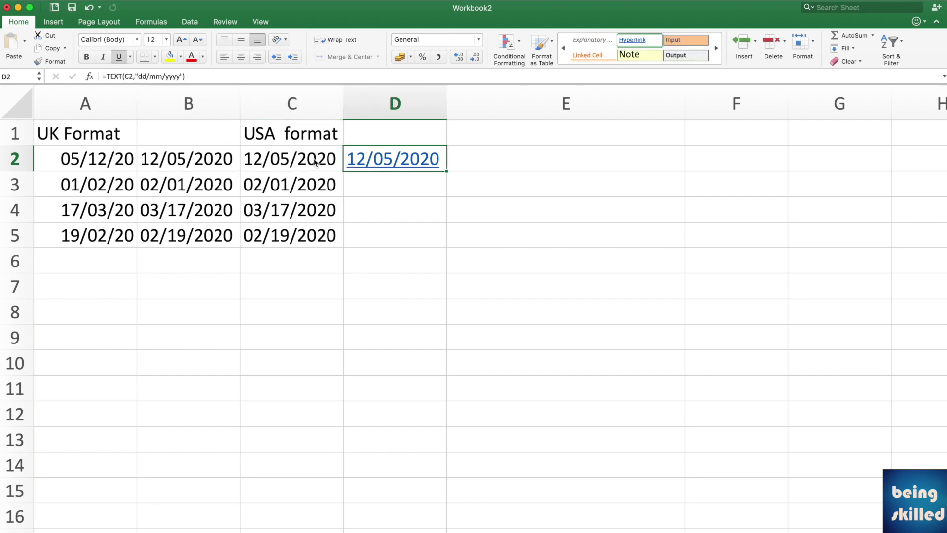
pyautogui.click(318, 166)
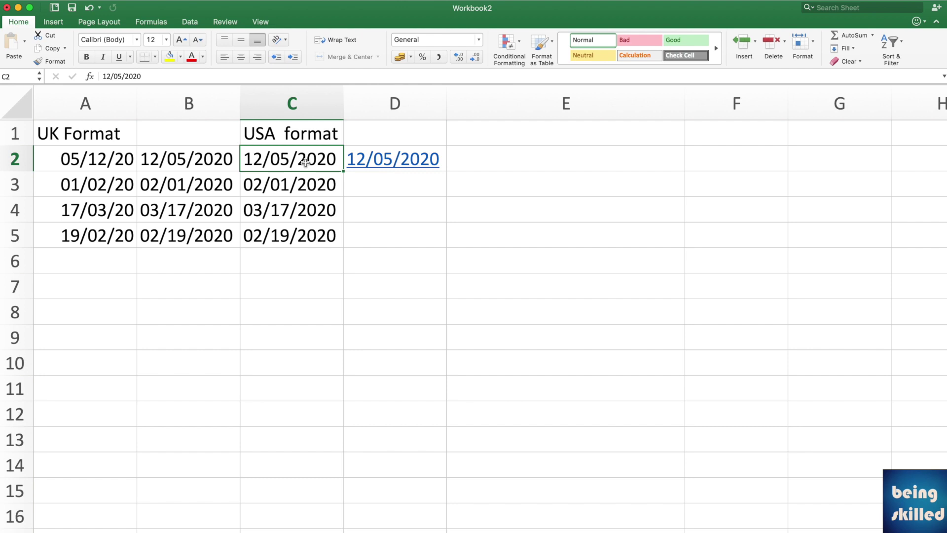
pyautogui.press('Right')
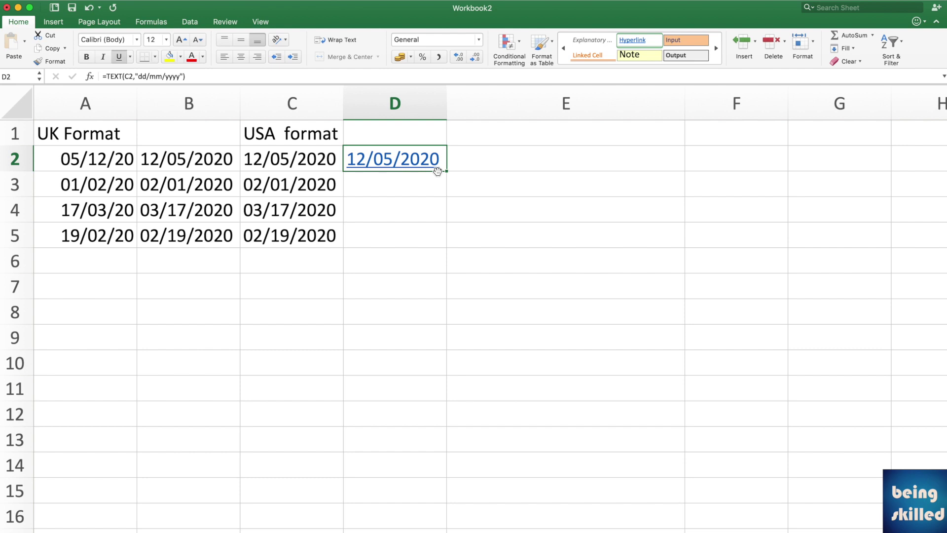
pyautogui.press('Delete')
# Step: Split the dates in C2:C5 into month, day and year columns using Text to Columns, delimited by "/"
pyautogui.press('Left')
pyautogui.hotkey('shift', 'Down')
pyautogui.hotkey('shift', 'Down')
pyautogui.hotkey('shift', 'Down')
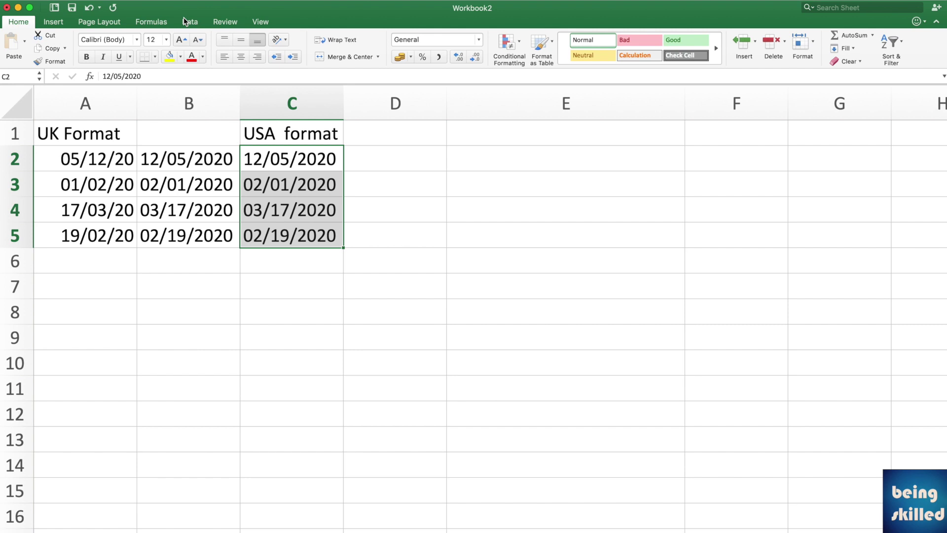
pyautogui.click(188, 22)
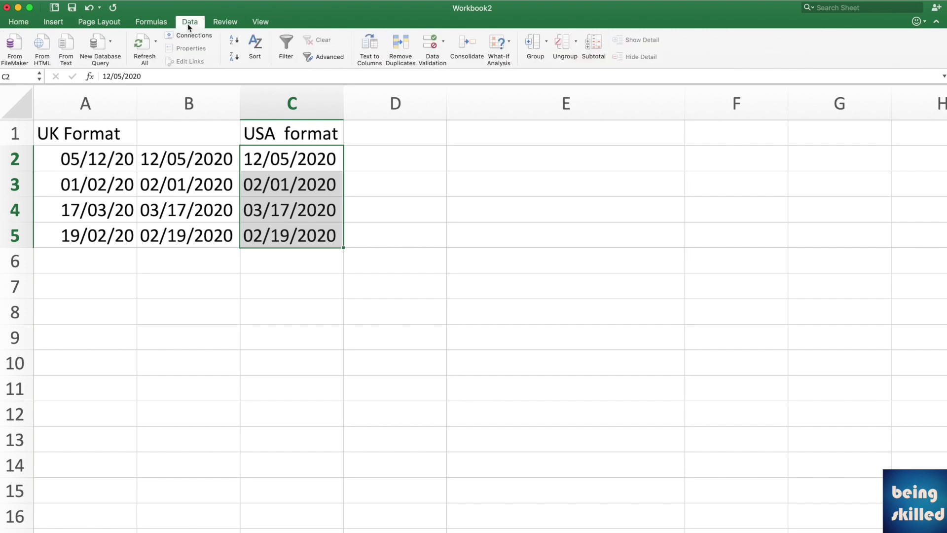
pyautogui.click(373, 45)
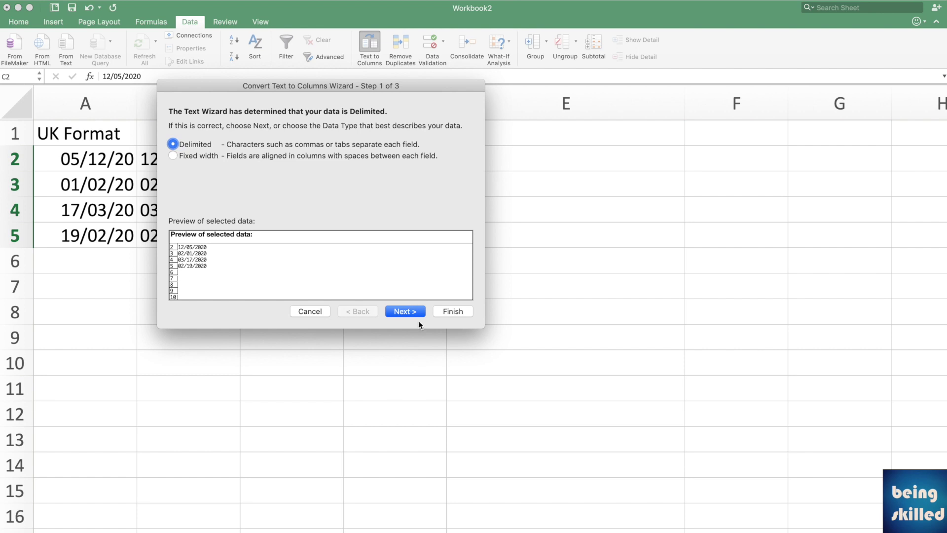
pyautogui.click(417, 312)
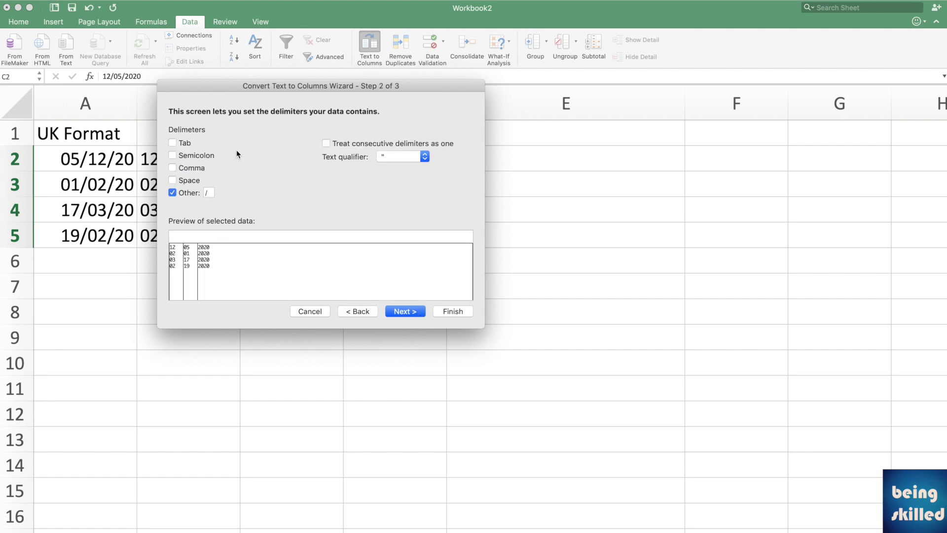
pyautogui.click(400, 312)
pyautogui.click(458, 311)
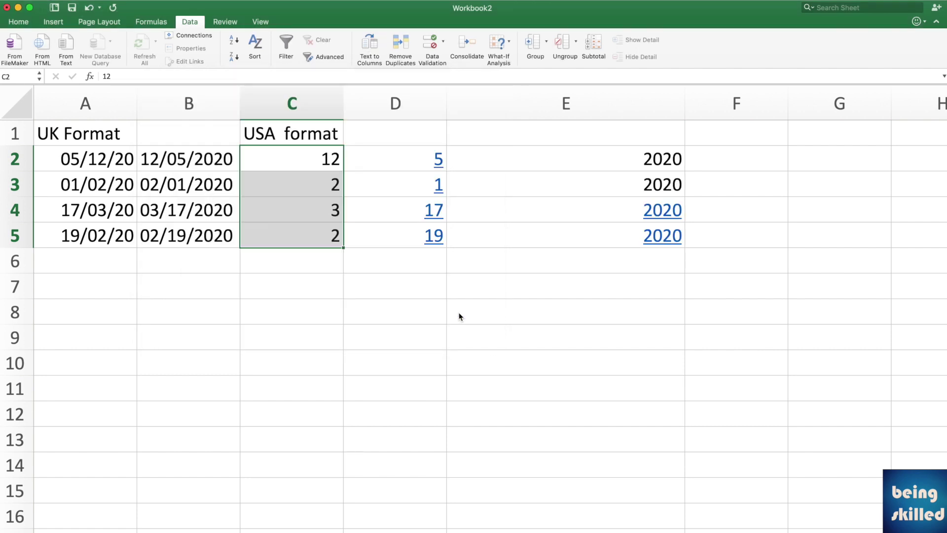
# Step: Enter =CONCATENATE(D2,"/",C2,"/",E2) in cell F2 to join day, month and year in UK order
pyautogui.press('Right')
pyautogui.press('Down')
pyautogui.press('Down')
pyautogui.press('Down')
pyautogui.press('Up')
pyautogui.press('Right')
pyautogui.press('Up')
pyautogui.press('Right')
pyautogui.press('Up')
pyautogui.write('=')
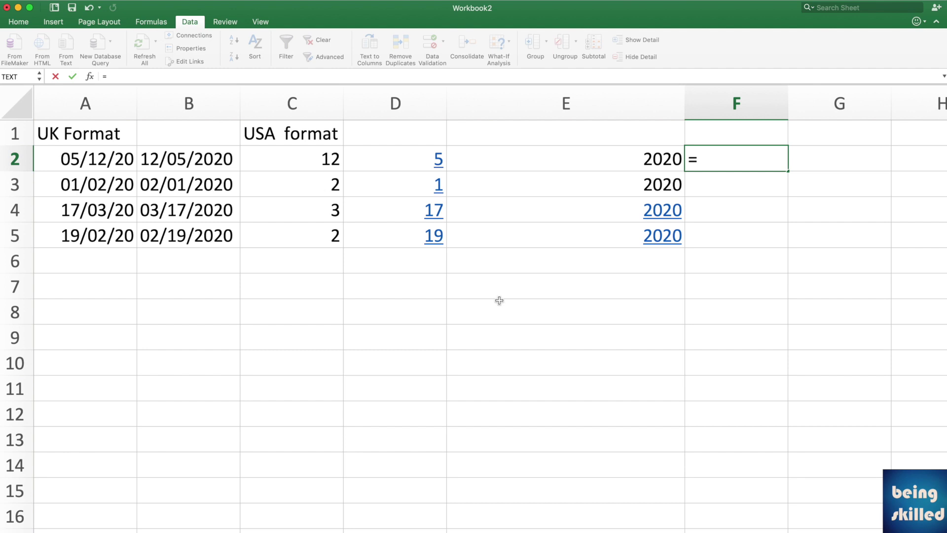
pyautogui.write('conc')
pyautogui.press('Tab')
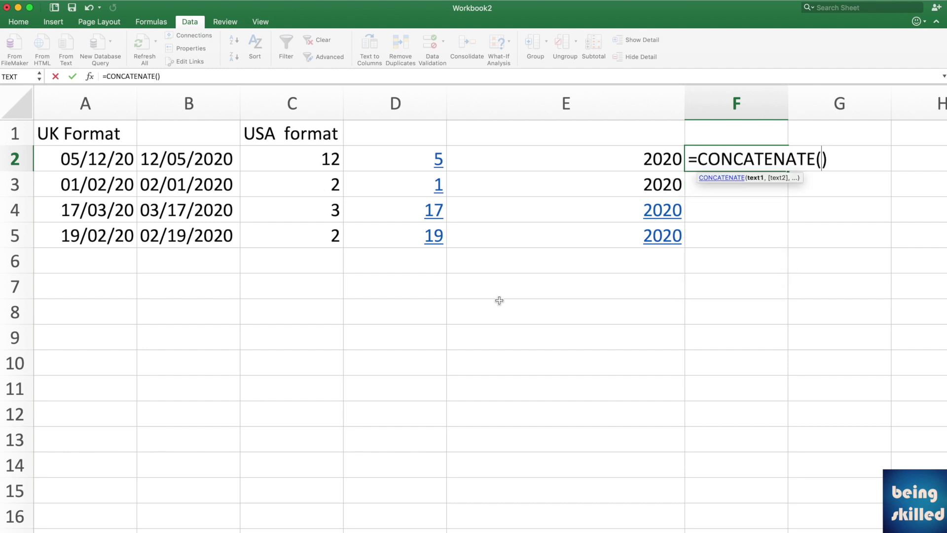
pyautogui.press('Left')
pyautogui.press('Left')
pyautogui.press('Left')
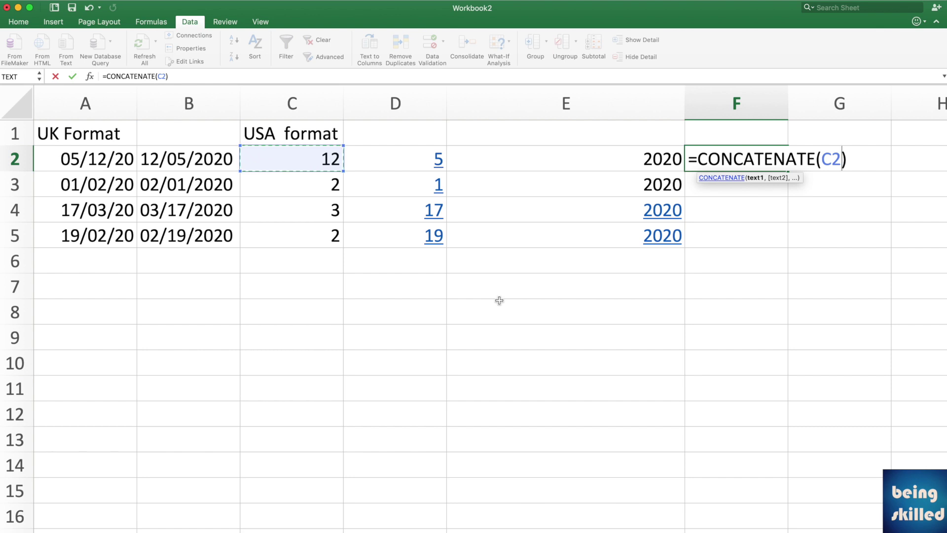
pyautogui.press('Right')
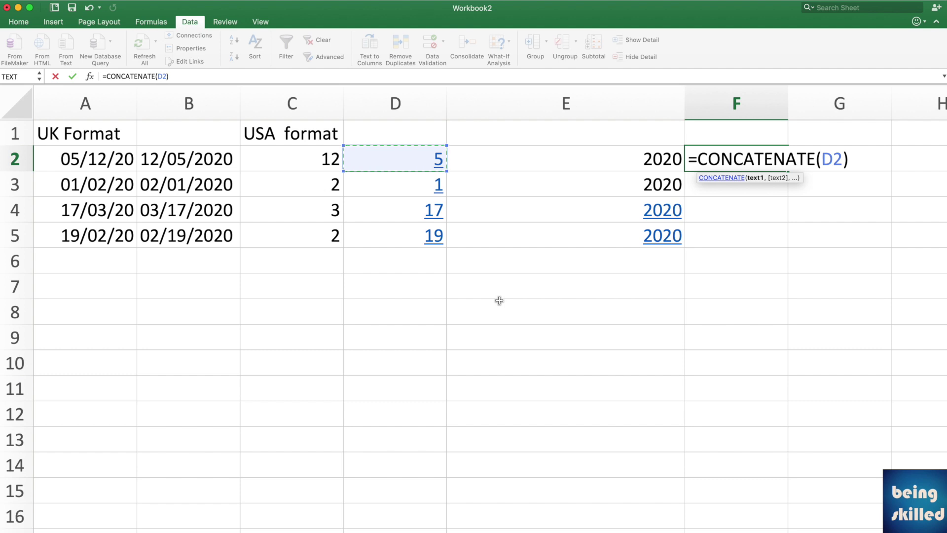
pyautogui.write(',"/",')
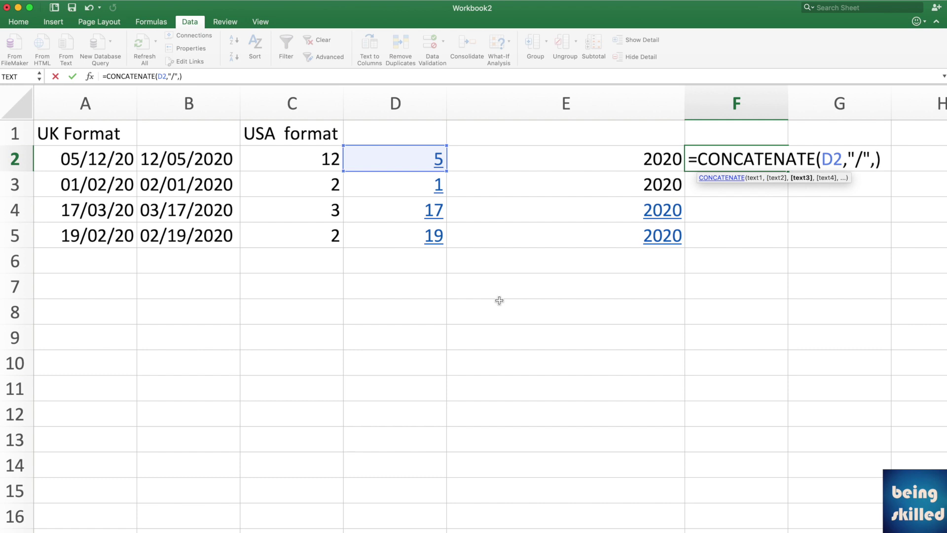
pyautogui.write('C2')
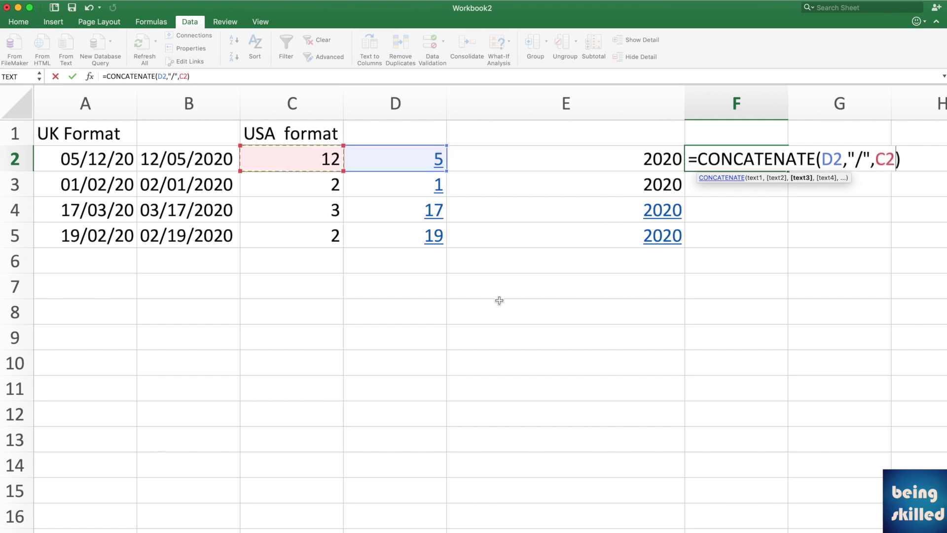
pyautogui.write(',"/"')
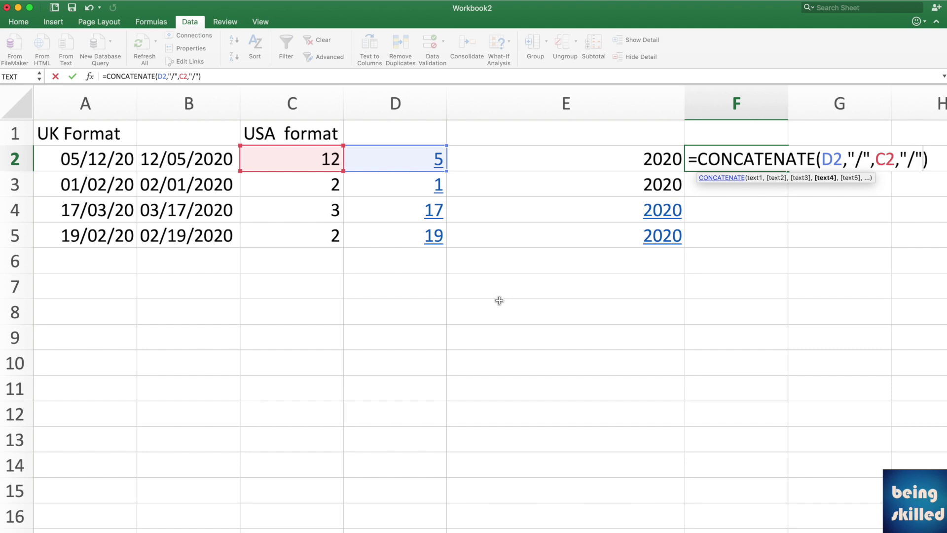
pyautogui.write(',E2')
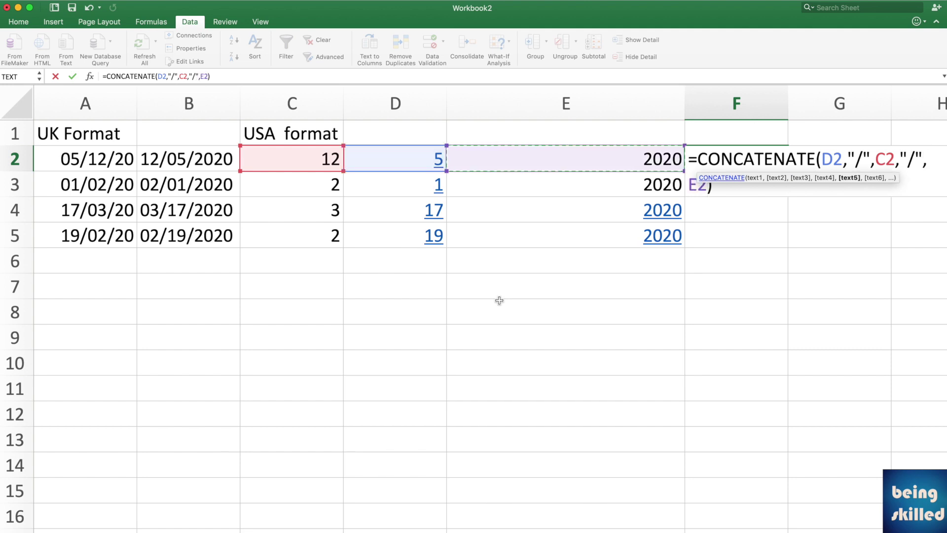
pyautogui.press('Return')
pyautogui.press('Up')
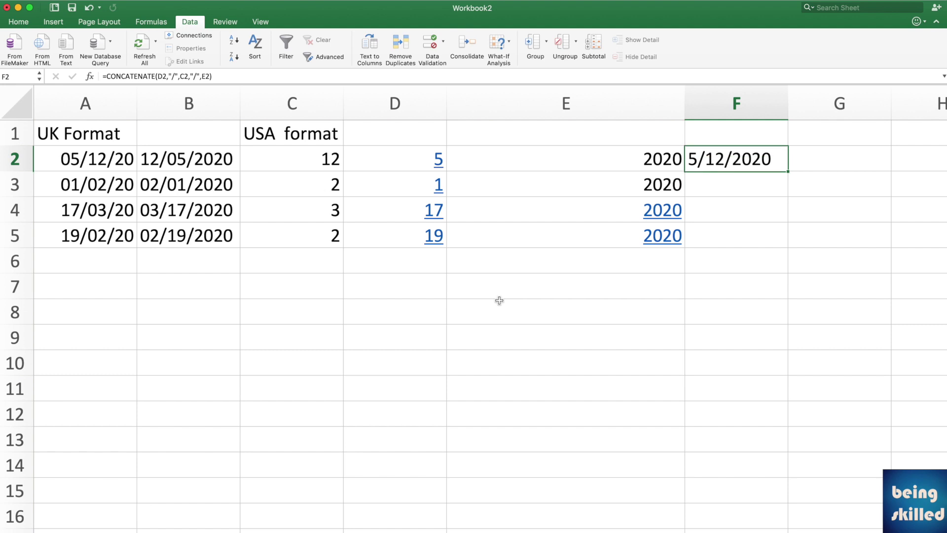
# Step: Fill the CONCATENATE formula from F2 down to F5 and enter the heading "UK Format" in F1
pyautogui.doubleClick(789, 173)
pyautogui.click(786, 155)
pyautogui.press('Up')
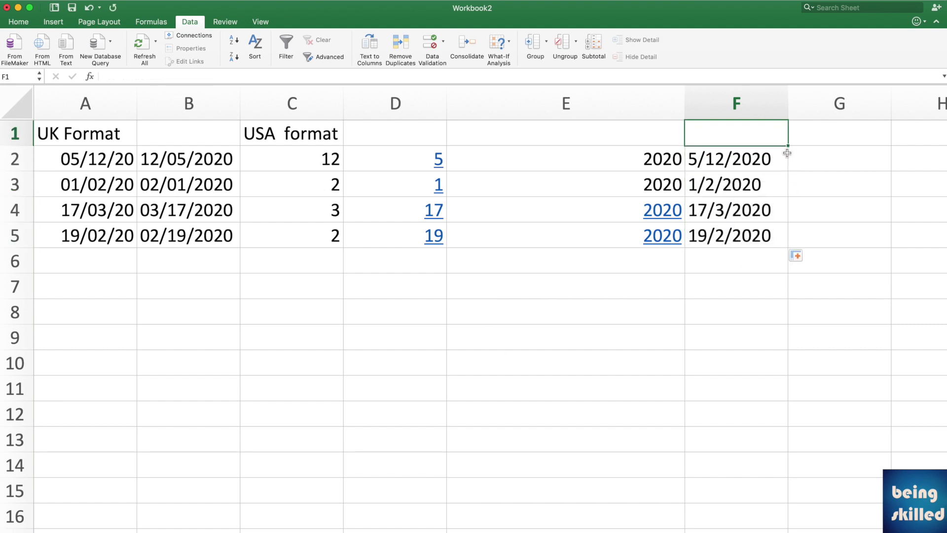
pyautogui.write('UK Format')
pyautogui.press('Return')
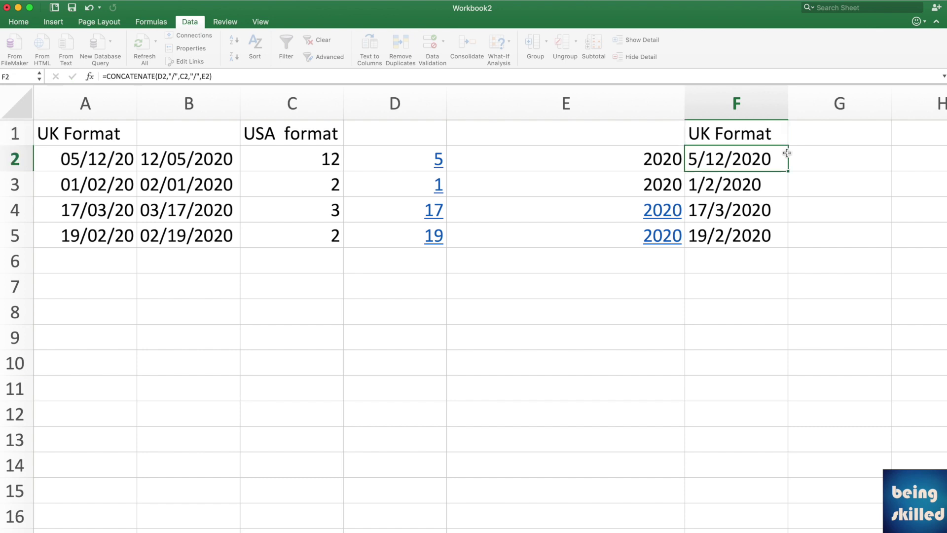
# Step: Copy the joined dates in F2:F5 and paste them as values only, starting at G2
pyautogui.hotkey('shift', 'Down')
pyautogui.hotkey('shift', 'Down')
pyautogui.hotkey('shift', 'Down')
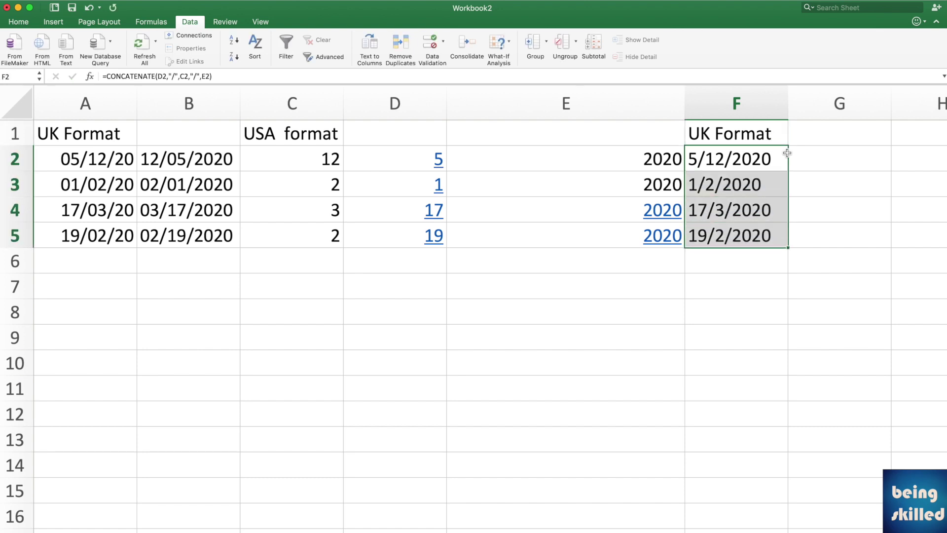
pyautogui.press('super+c')
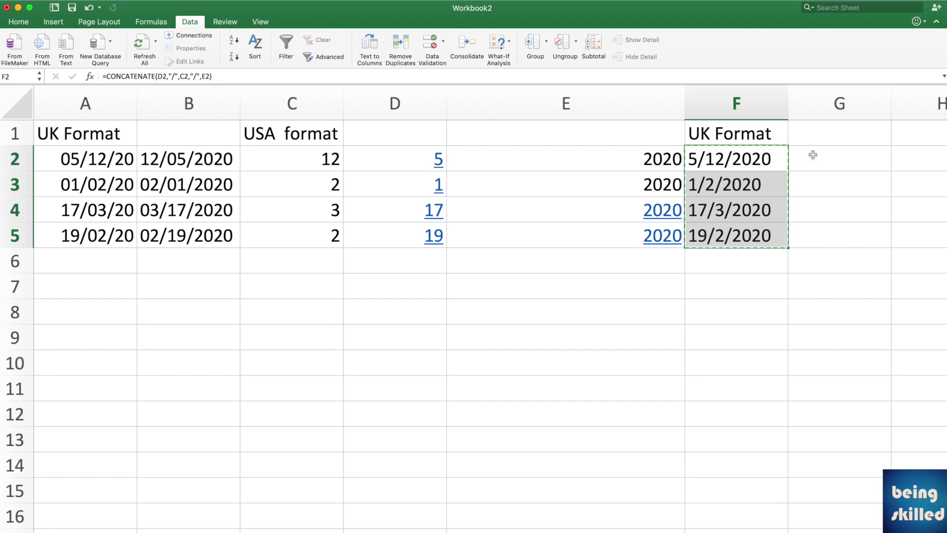
pyautogui.click(814, 155)
pyautogui.rightClick(820, 164)
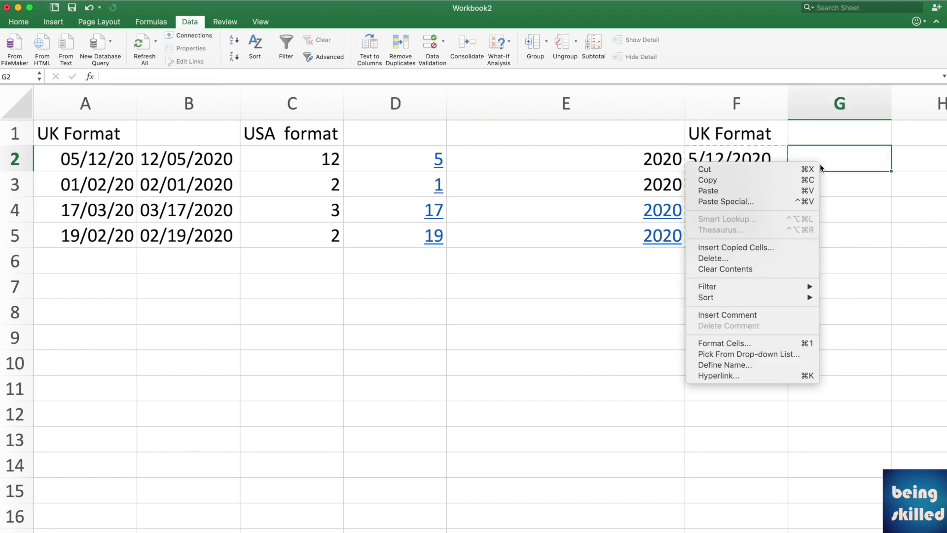
pyautogui.click(784, 202)
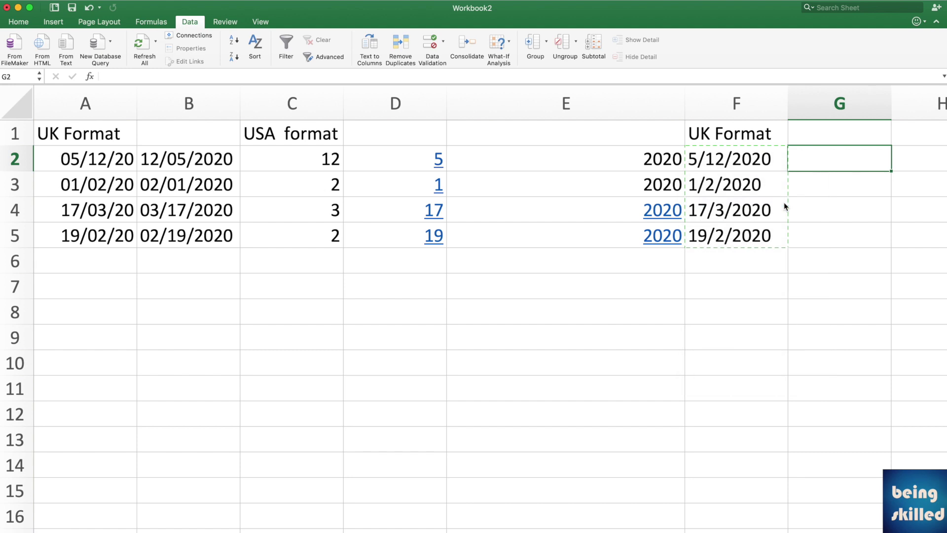
pyautogui.click(694, 153)
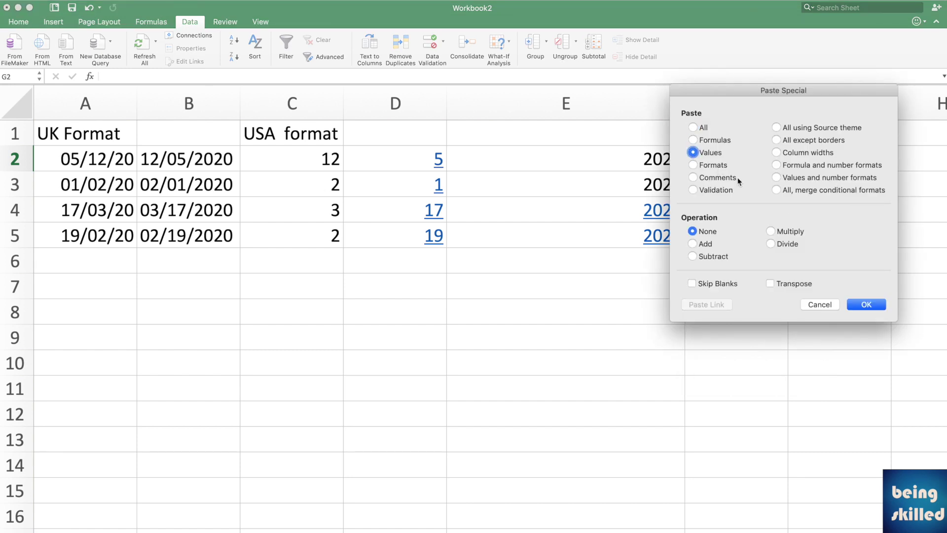
pyautogui.click(877, 306)
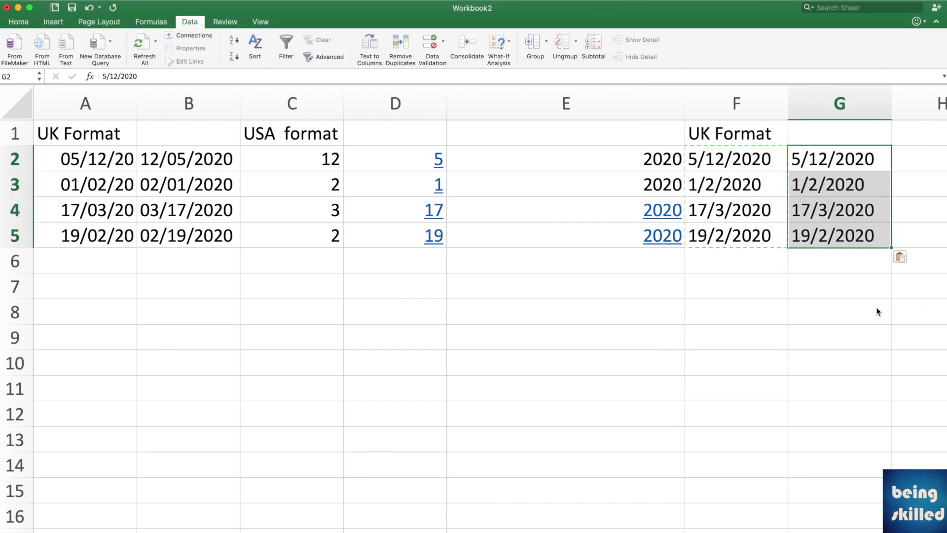
# Step: Move the "UK Format" heading from F1 to G1 and label F1 "Calculations"
pyautogui.click(844, 275)
pyautogui.press('Up')
pyautogui.press('Up')
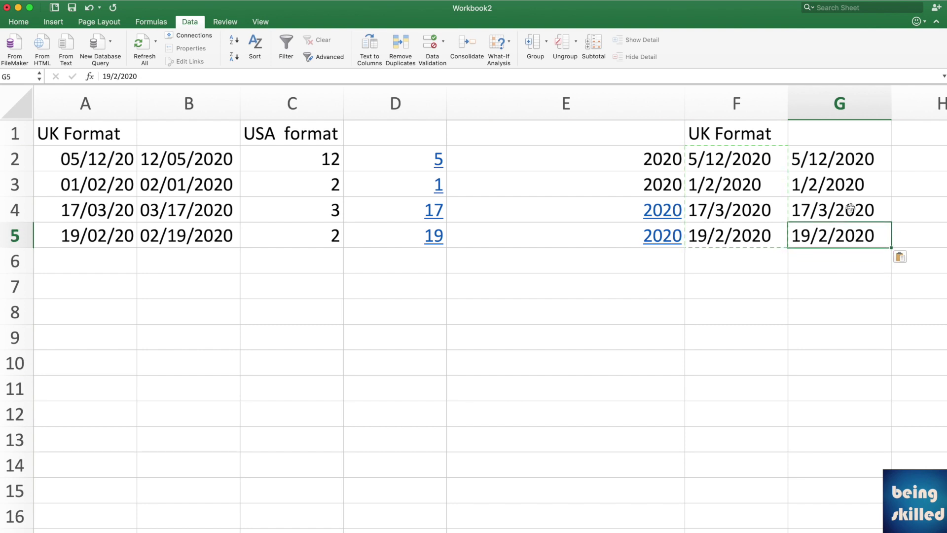
pyautogui.click(819, 140)
pyautogui.press('Left')
pyautogui.press('super+x')
pyautogui.press('Right')
pyautogui.press('super+v')
pyautogui.press('Left')
pyautogui.write('Calculations')
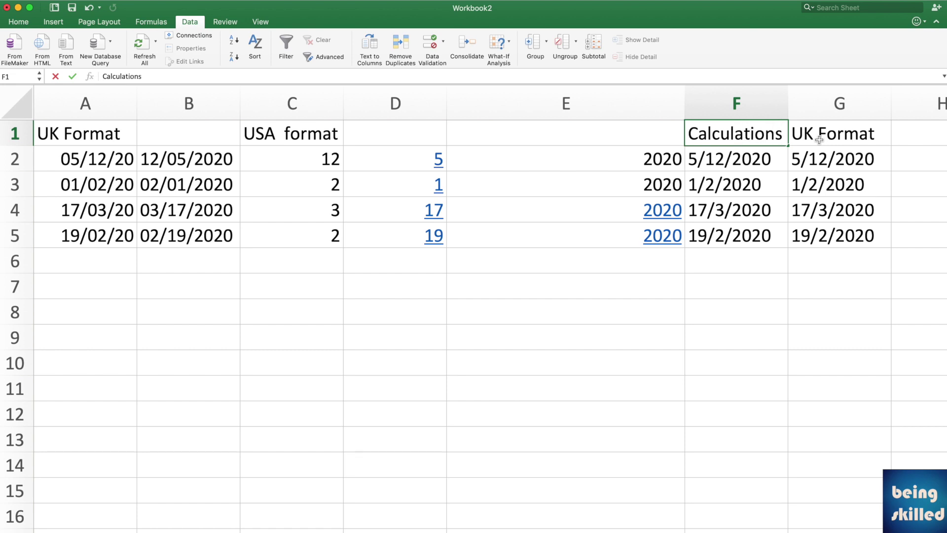
pyautogui.press('Return')
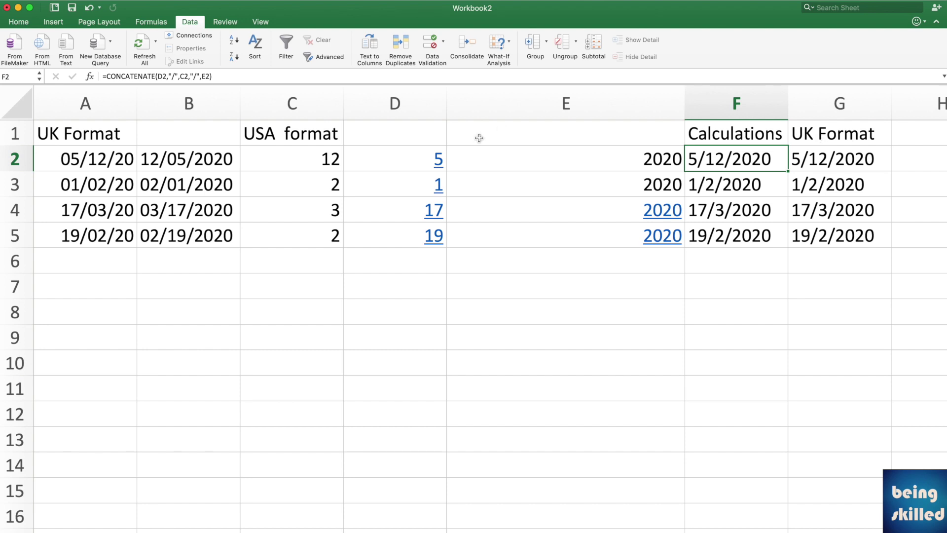
# Step: Review the TEXT formula in B2 alongside the split month value in C2
pyautogui.click(214, 170)
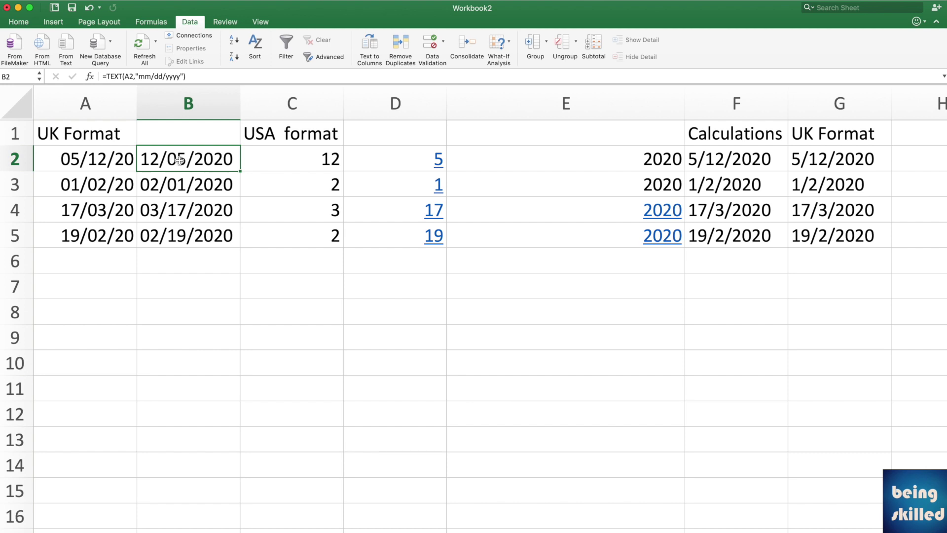
pyautogui.press('Right')
pyautogui.press('Left')
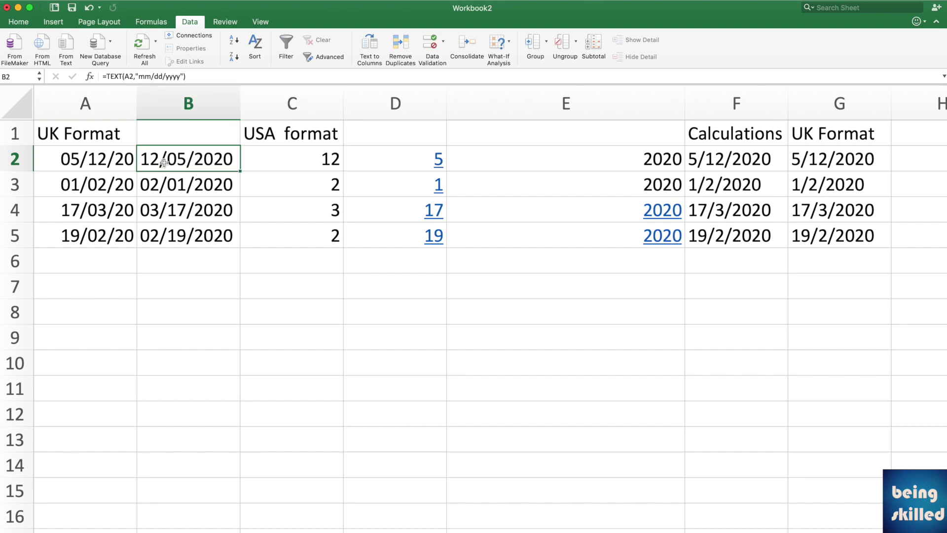
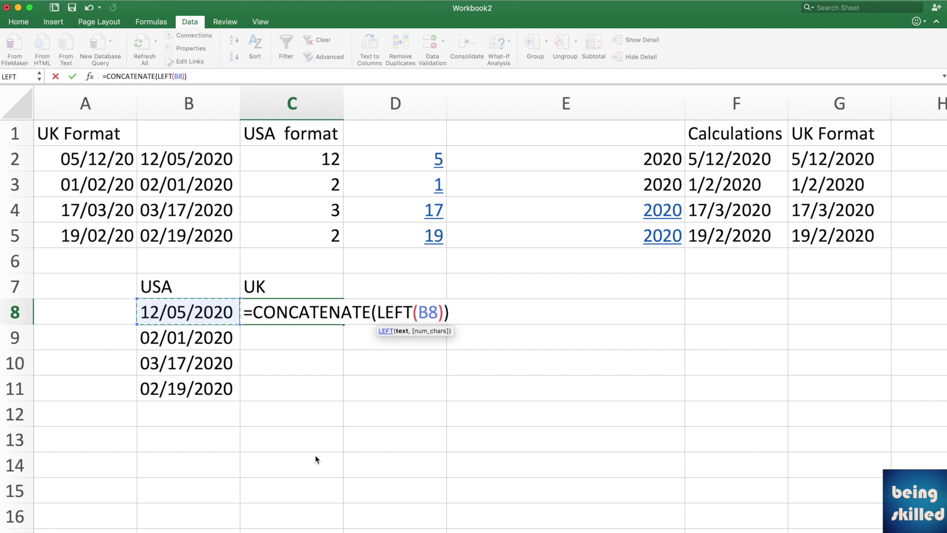
# Step: Complete the formula in C8 as =CONCATENATE(LEFT(B8,2)) to extract the month from the USA date
pyautogui.write(',2')
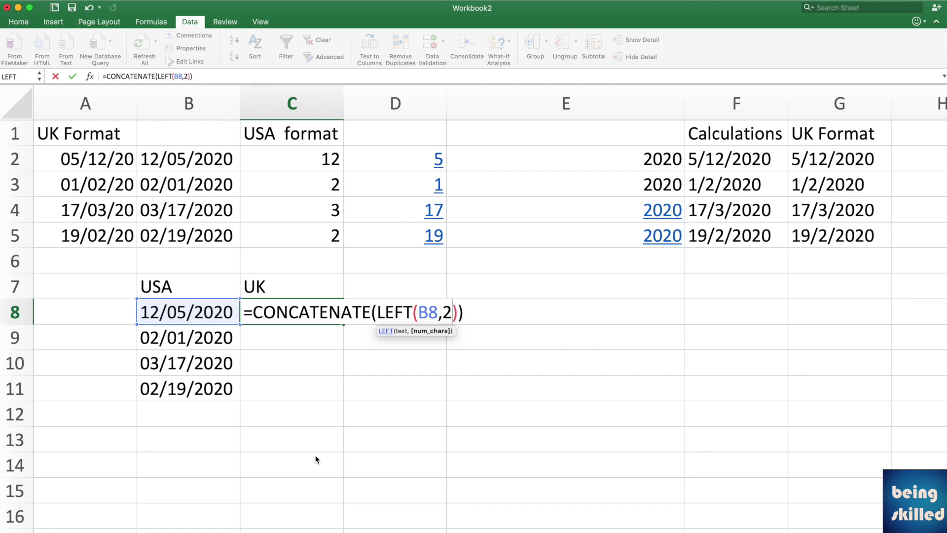
pyautogui.press('Return')
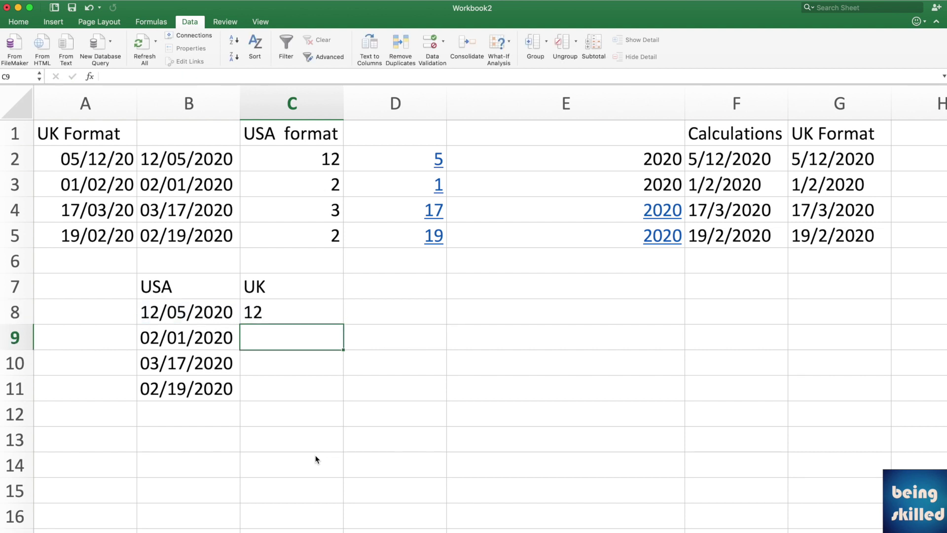
pyautogui.press('Up')
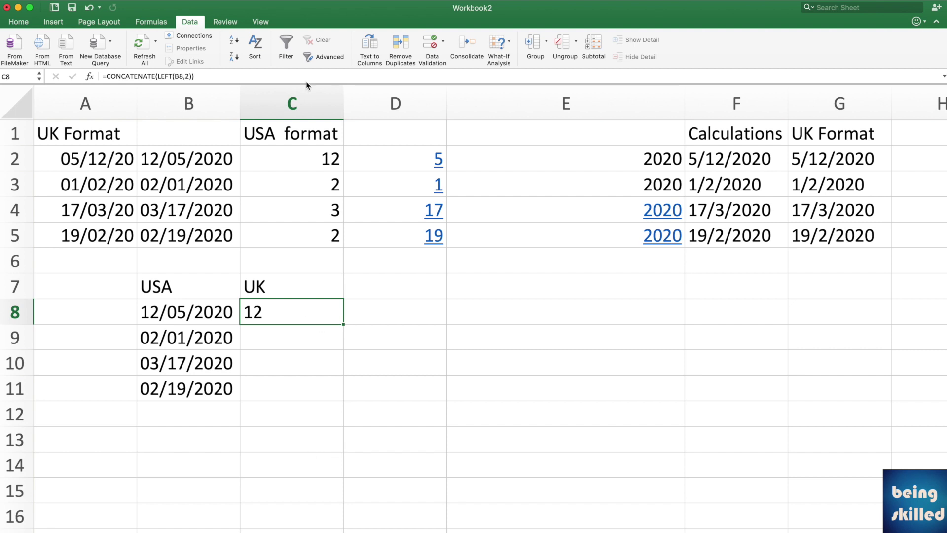
# Step: Reopen the C8 formula and insert the start of a MID function ahead of LEFT inside CONCATENATE
pyautogui.click(191, 76)
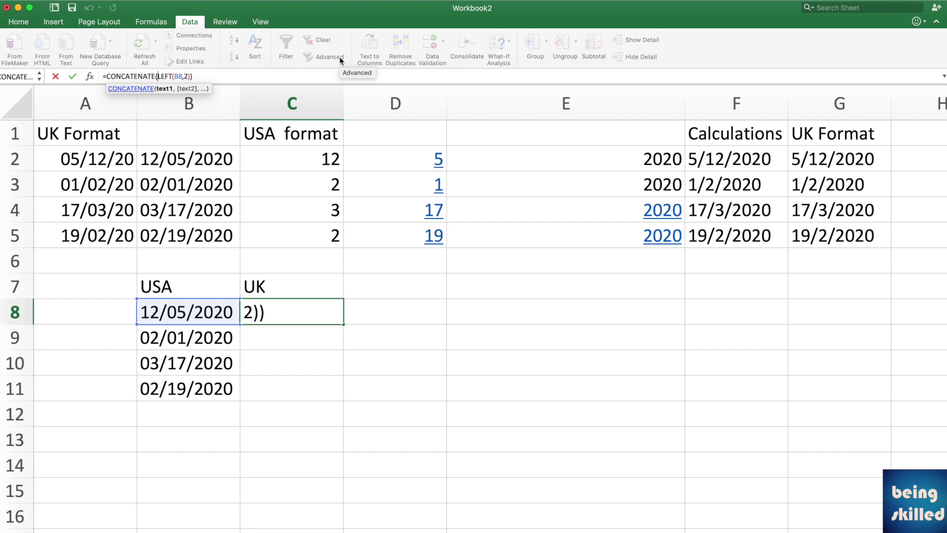
pyautogui.press('Left')
pyautogui.press('Left')
pyautogui.press('Left')
pyautogui.press('Left')
pyautogui.press('Left')
pyautogui.press('Left')
pyautogui.press('Left')
pyautogui.press('Left')
pyautogui.press('Left')
pyautogui.press('Left')
pyautogui.press('Left')
pyautogui.write('mid(')
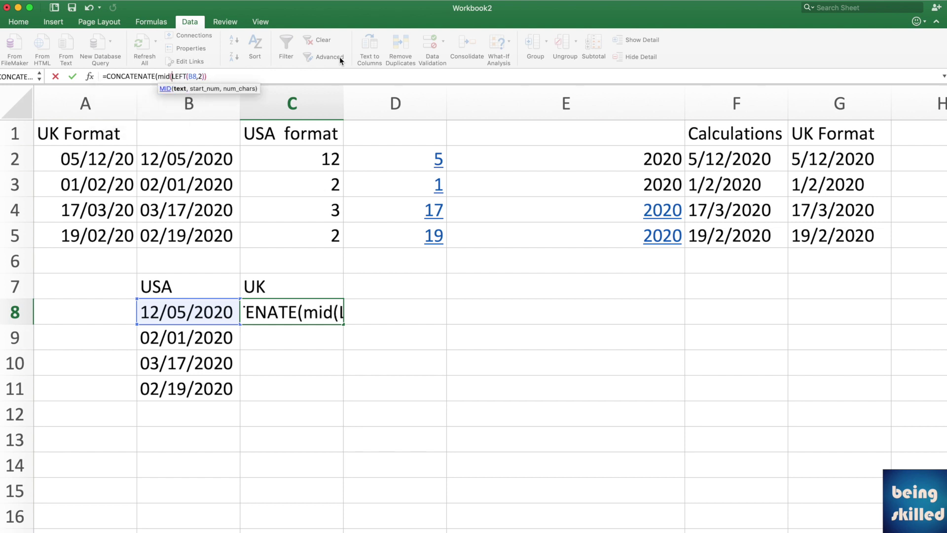
# Step: Try to reference B8 and commit the partly written MID formula in C8
pyautogui.press('End')
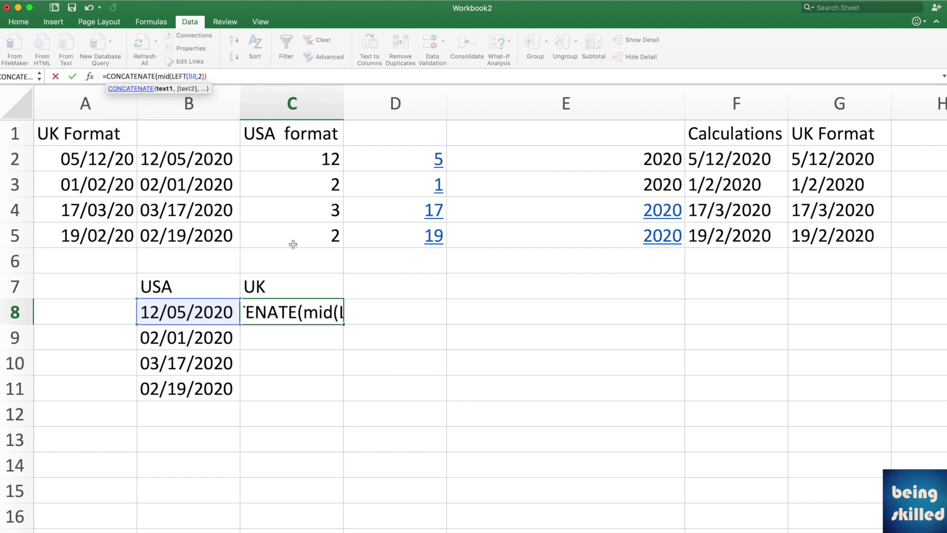
pyautogui.click(196, 315)
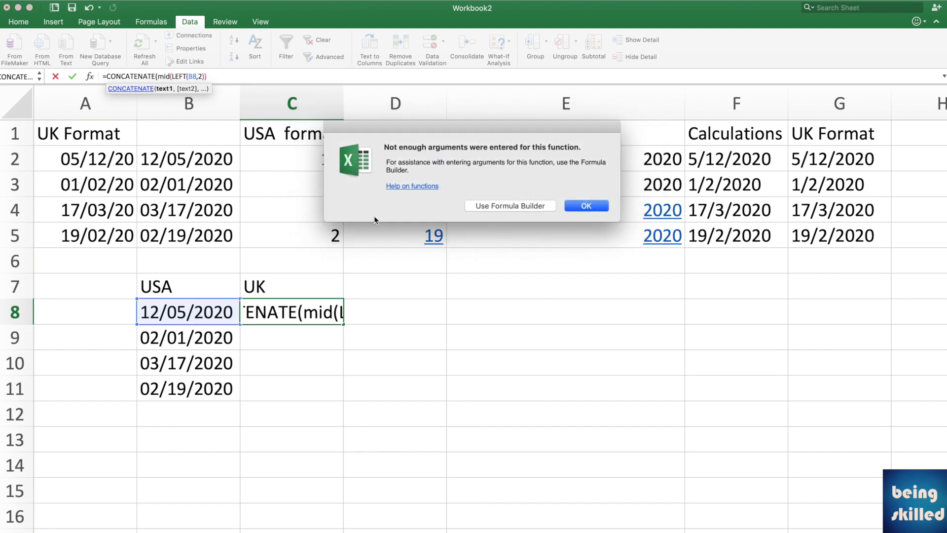
pyautogui.click(607, 212)
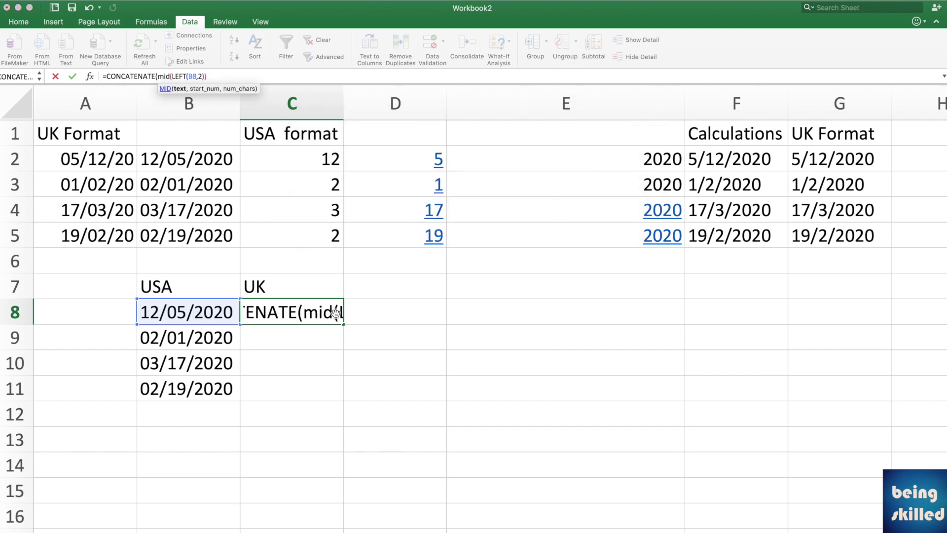
pyautogui.press('Return')
pyautogui.press('Return')
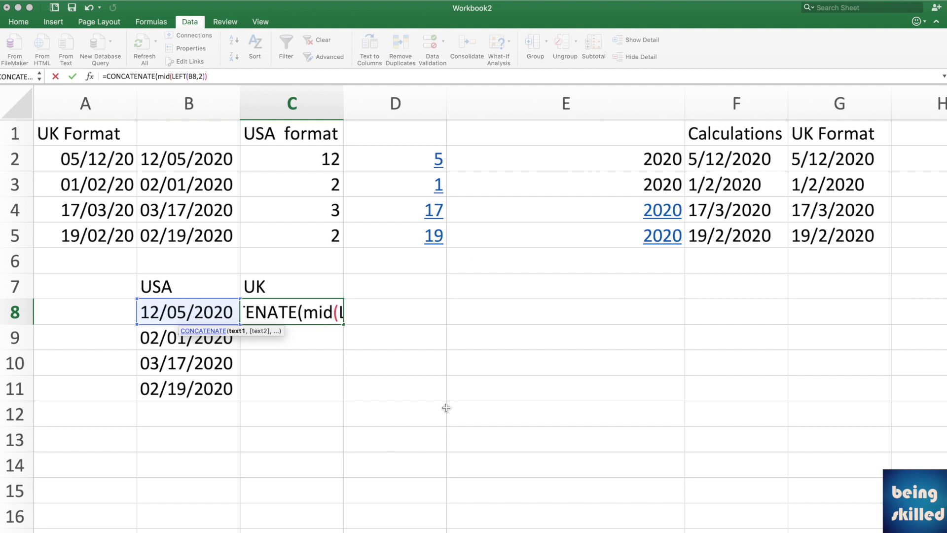
# Step: Complete the MID function ahead of LEFT in C8 as MID(B8,4,3) and commit the formula with the proposed correction accepted
pyautogui.click(172, 76)
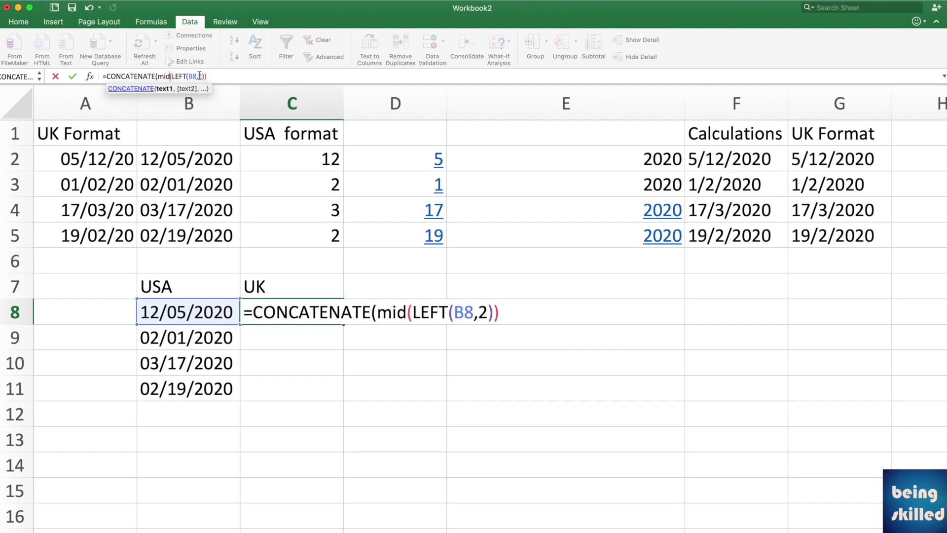
pyautogui.write('()')
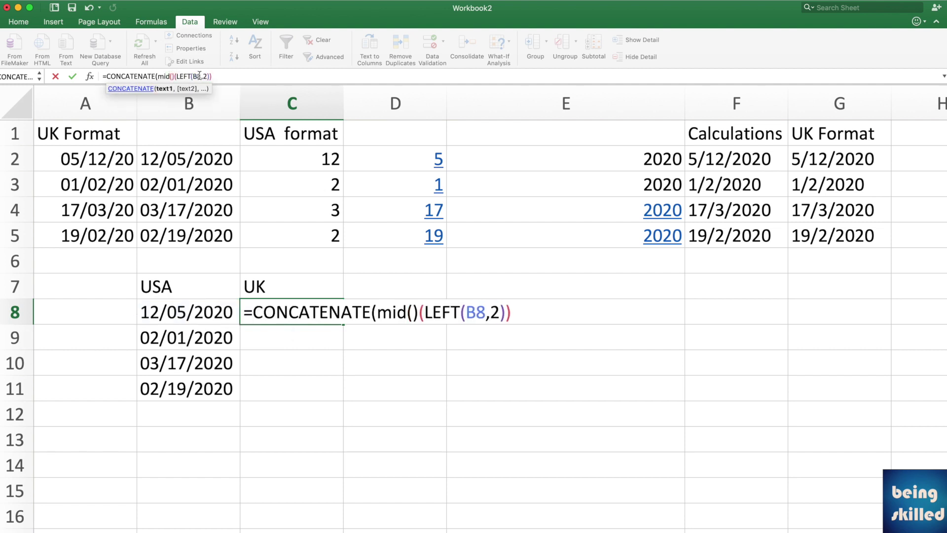
pyautogui.click(171, 77)
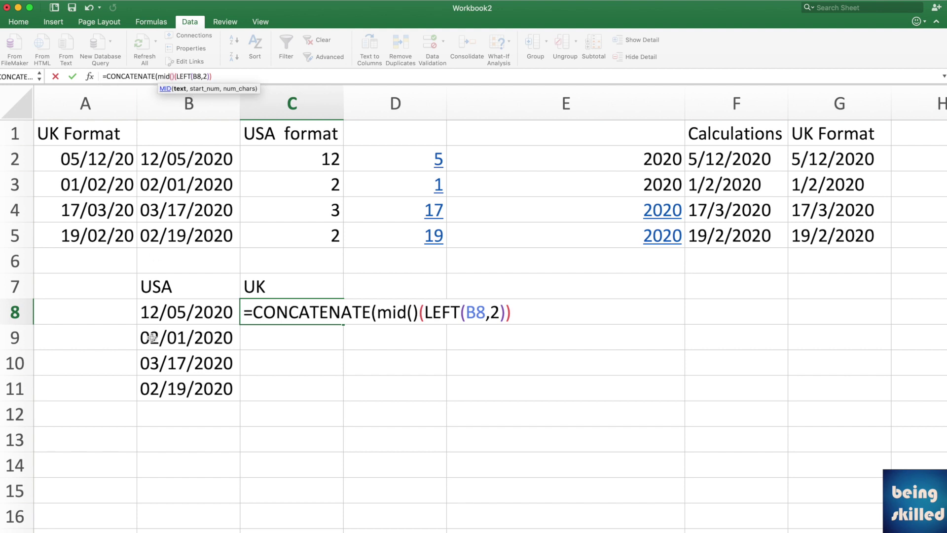
pyautogui.click(173, 317)
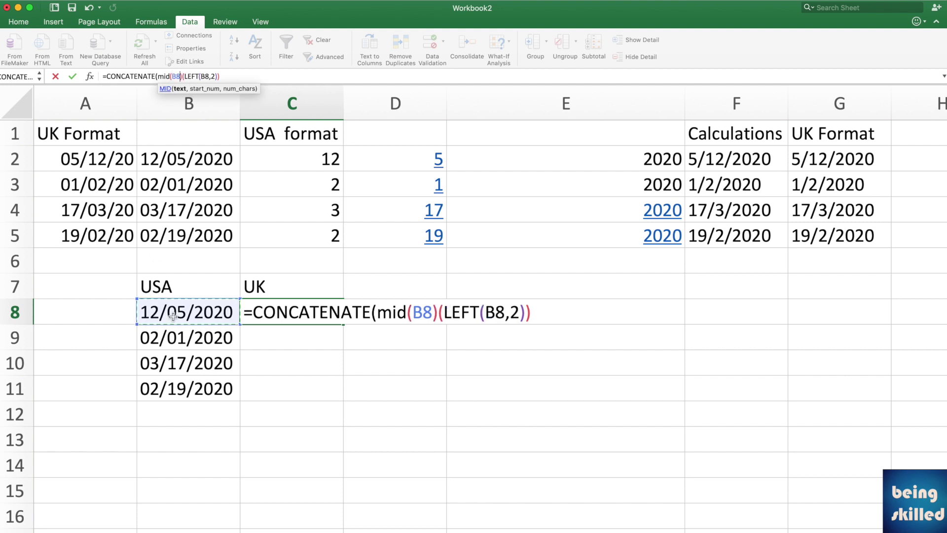
pyautogui.write(',')
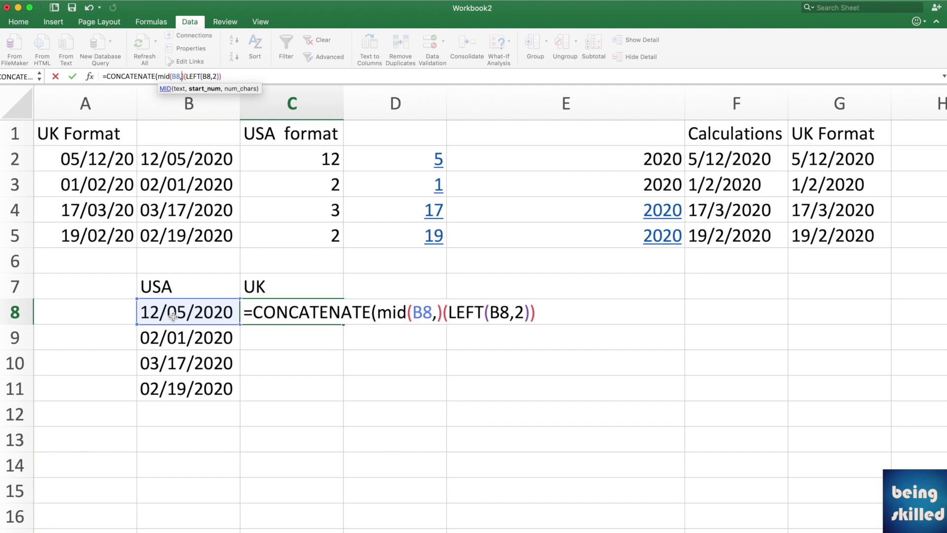
pyautogui.write('4')
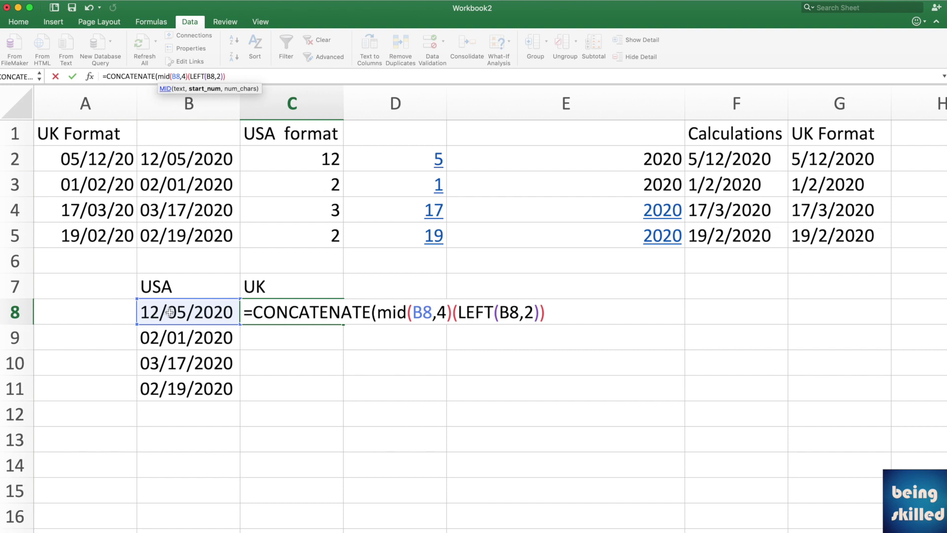
pyautogui.write(',')
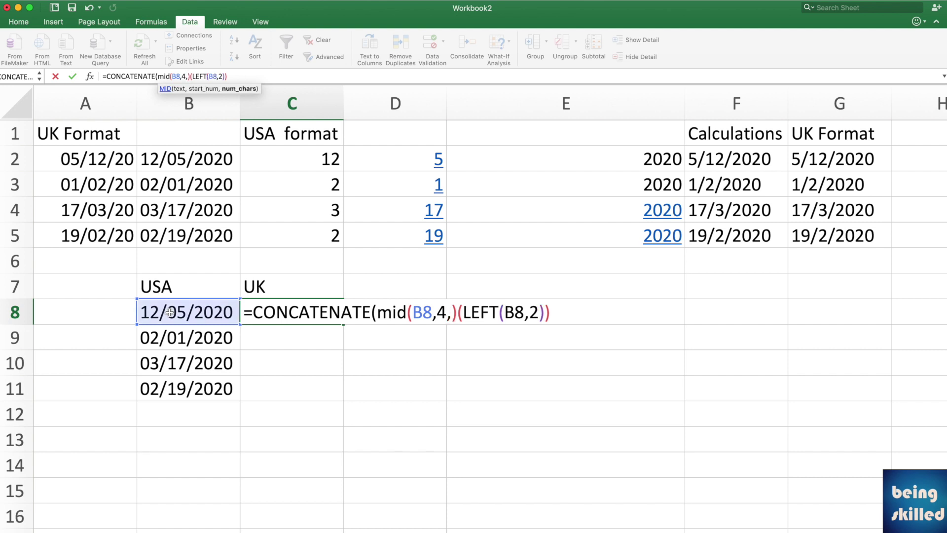
pyautogui.write('3')
pyautogui.press('Return')
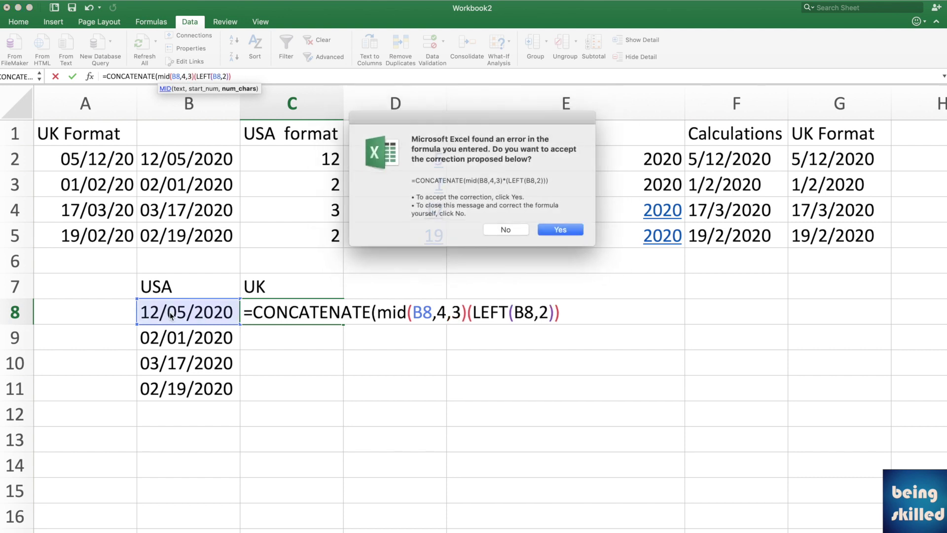
pyautogui.press('Return')
pyautogui.press('Up')
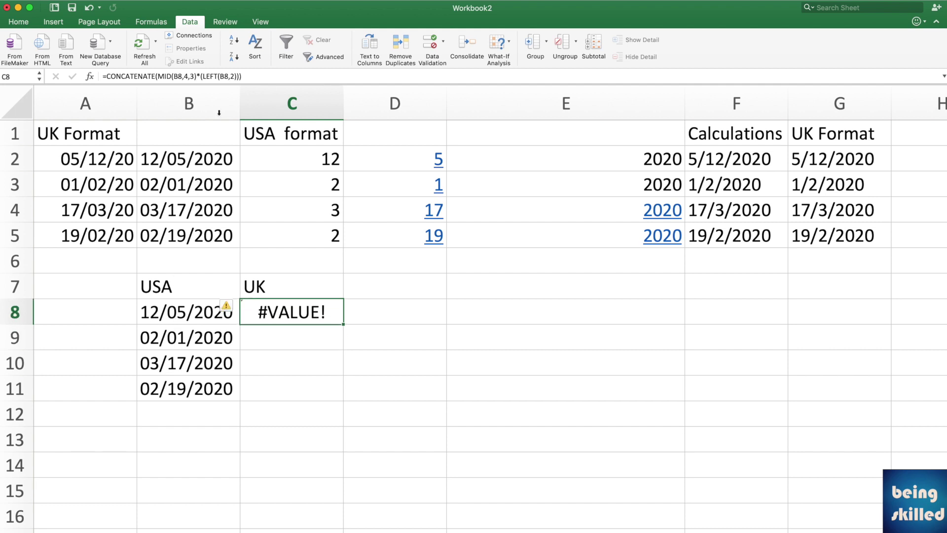
# Step: Replace the multiplication sign between MID and LEFT in the C8 formula with a comma
pyautogui.click(199, 76)
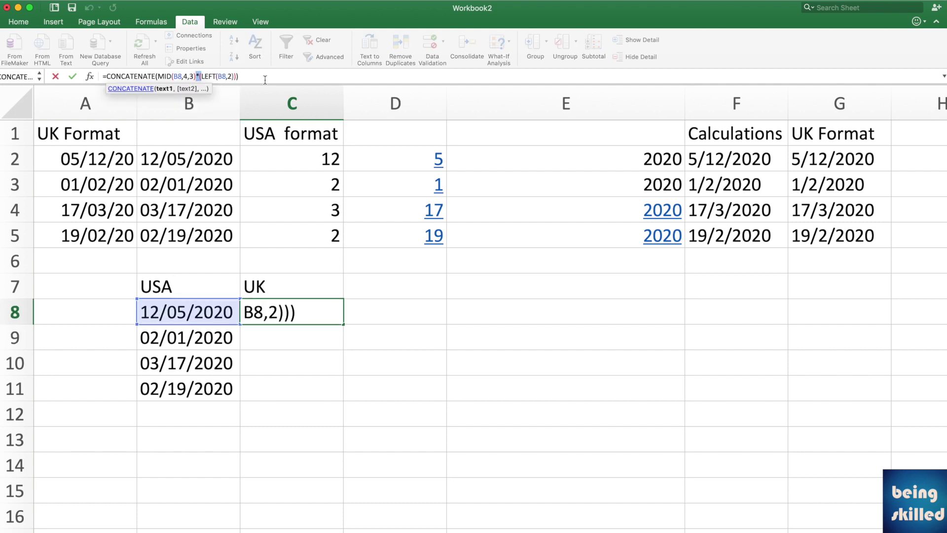
pyautogui.write(',(')
pyautogui.press('Return')
pyautogui.press('Up')
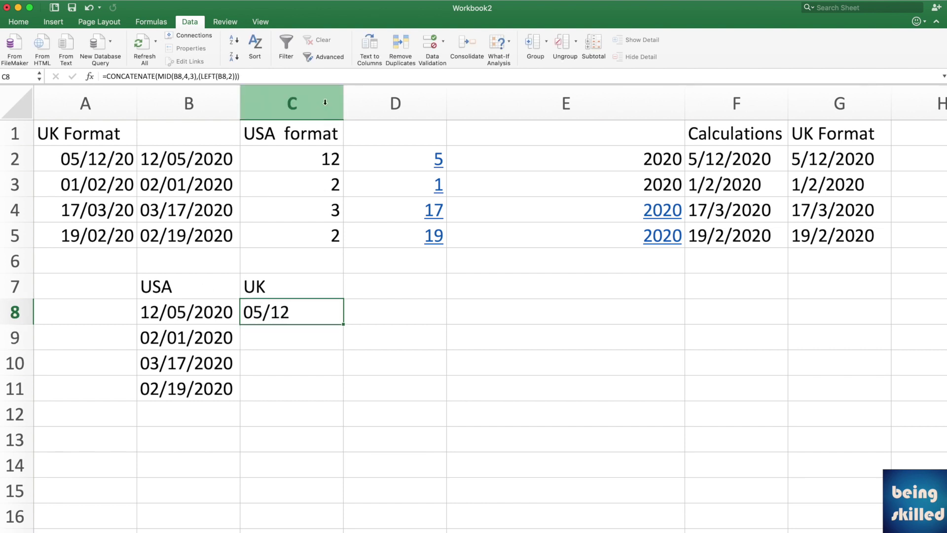
# Step: Add RIGHT(B8,4) after the LEFT function in the C8 formula and try to commit it
pyautogui.click(236, 76)
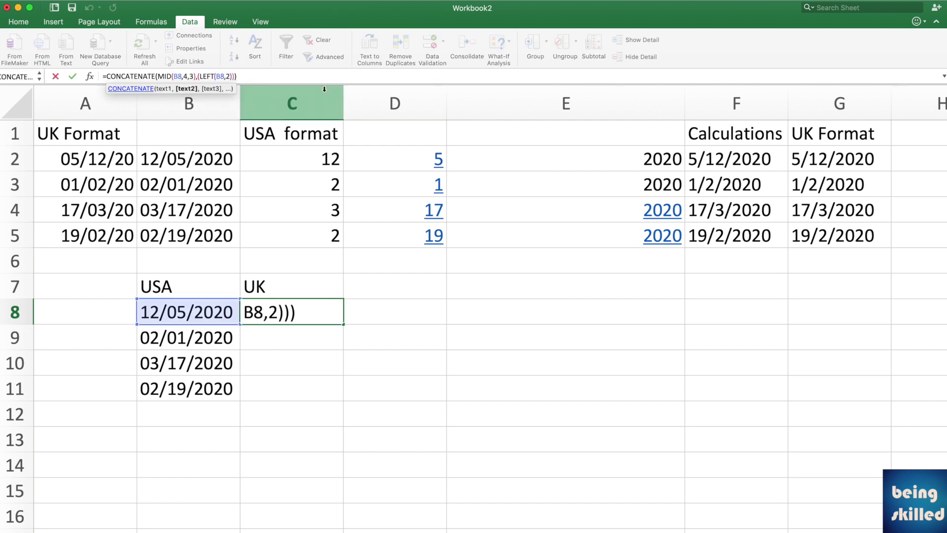
pyautogui.click(253, 78)
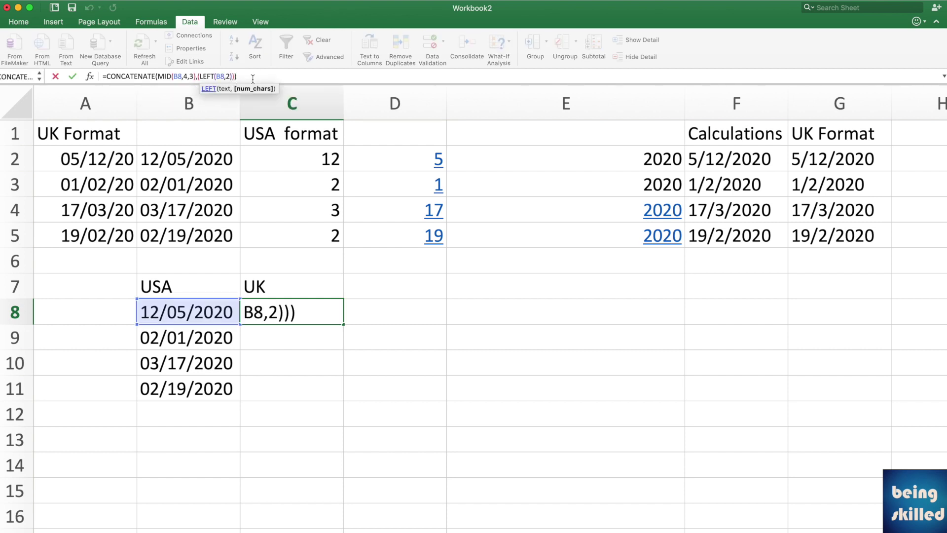
pyautogui.write(',right')
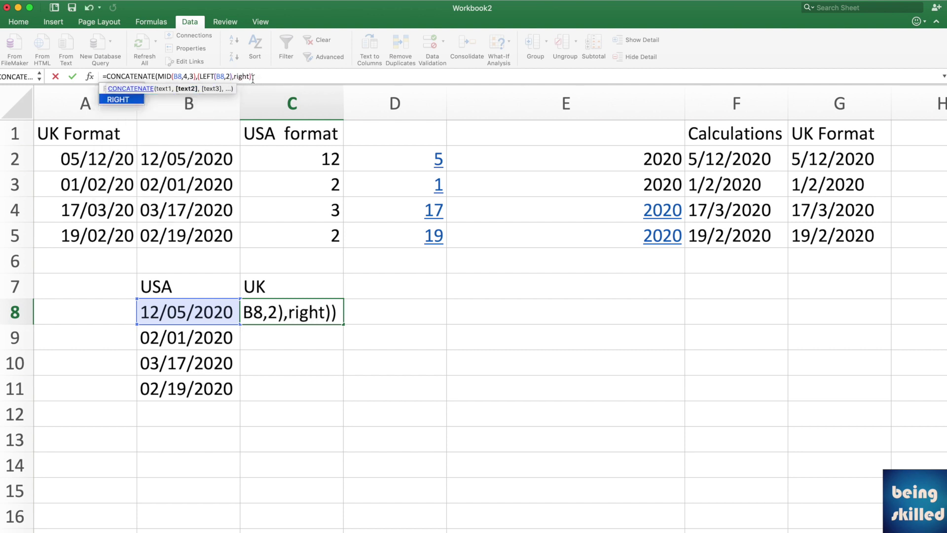
pyautogui.write('(')
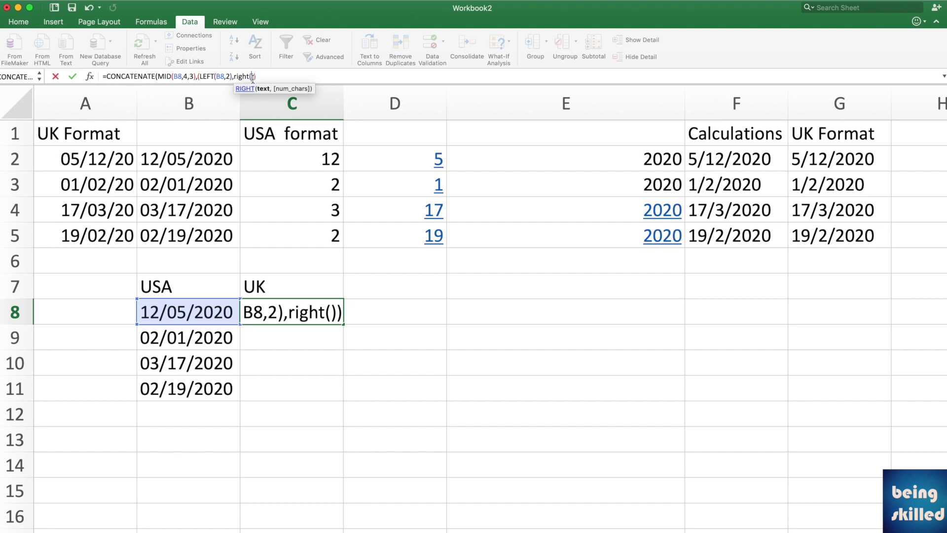
pyautogui.click(180, 312)
pyautogui.write(',')
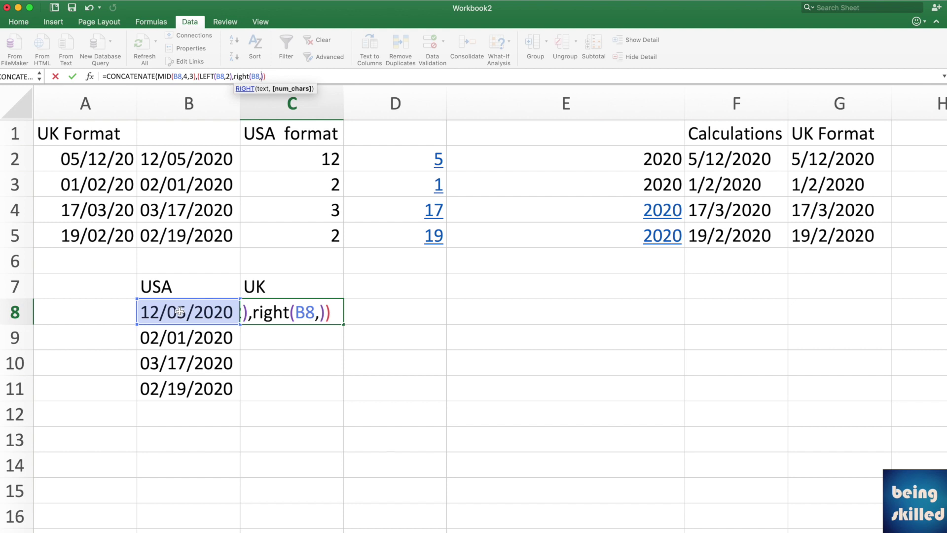
pyautogui.write('4')
pyautogui.press('Return')
pyautogui.press('Return')
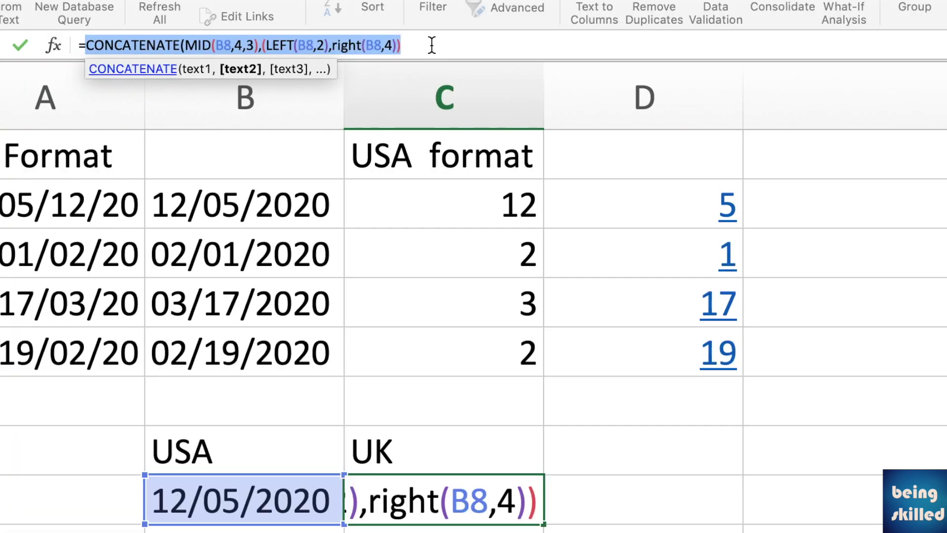
# Step: Re-enter the final closing parenthesis of the C8 formula and try to commit it
pyautogui.click(432, 45)
pyautogui.press('BackSpace')
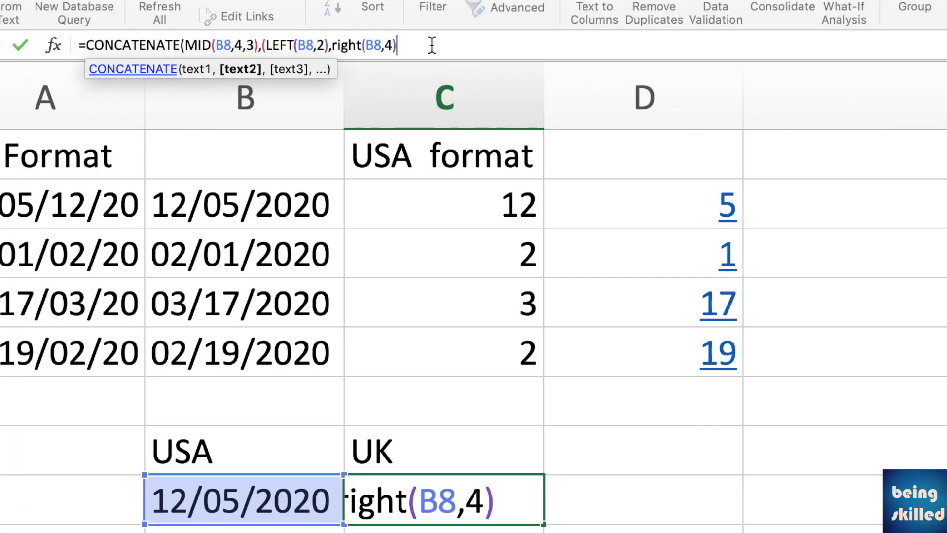
pyautogui.write(')')
pyautogui.press('Return')
pyautogui.press('Return')
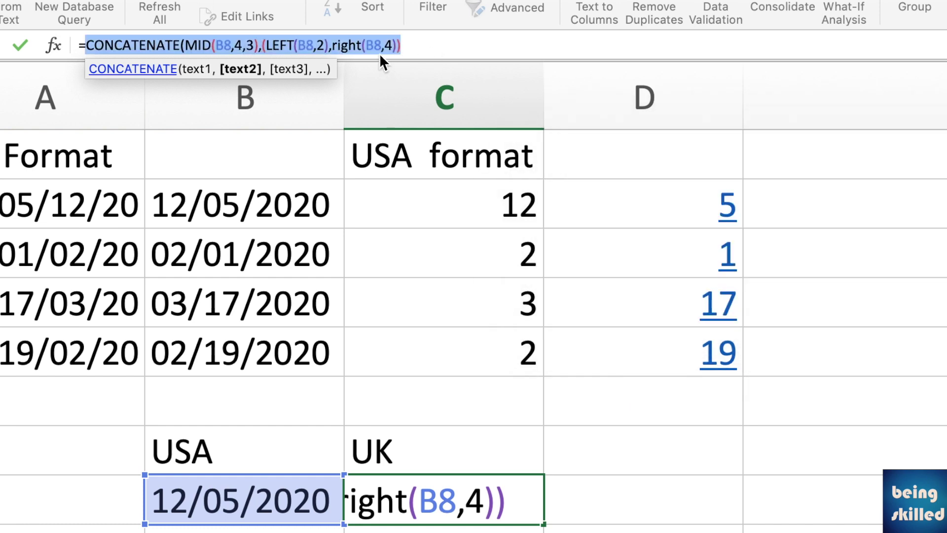
# Step: Replace the RIGHT function name in the C8 formula with the suggested RIGHT function and try to commit again
pyautogui.doubleClick(337, 46)
pyautogui.write('ri')
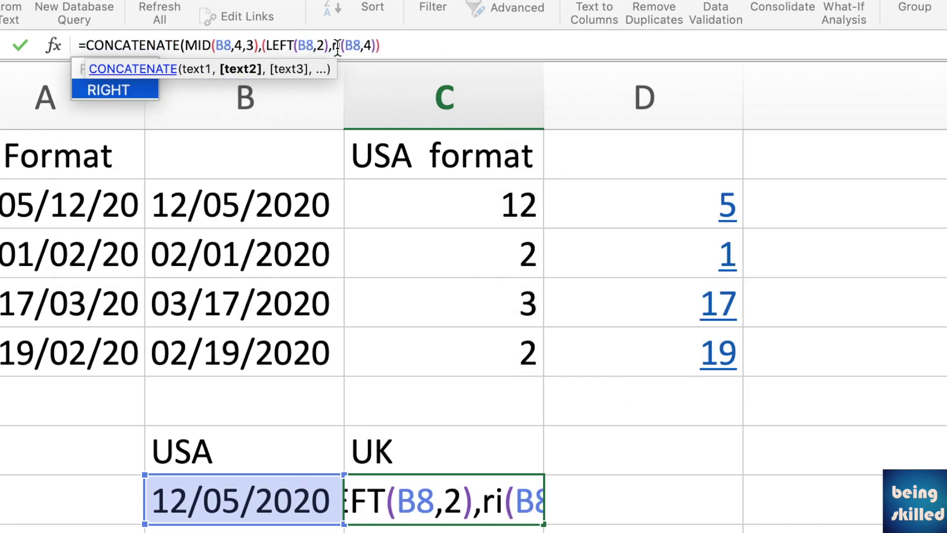
pyautogui.press('Tab')
pyautogui.press('BackSpace')
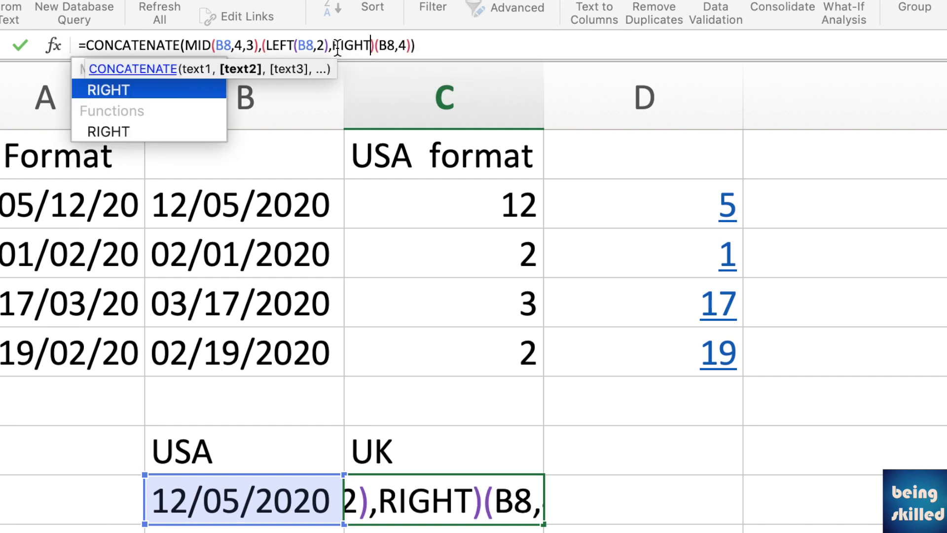
pyautogui.click(376, 40)
pyautogui.press('BackSpace')
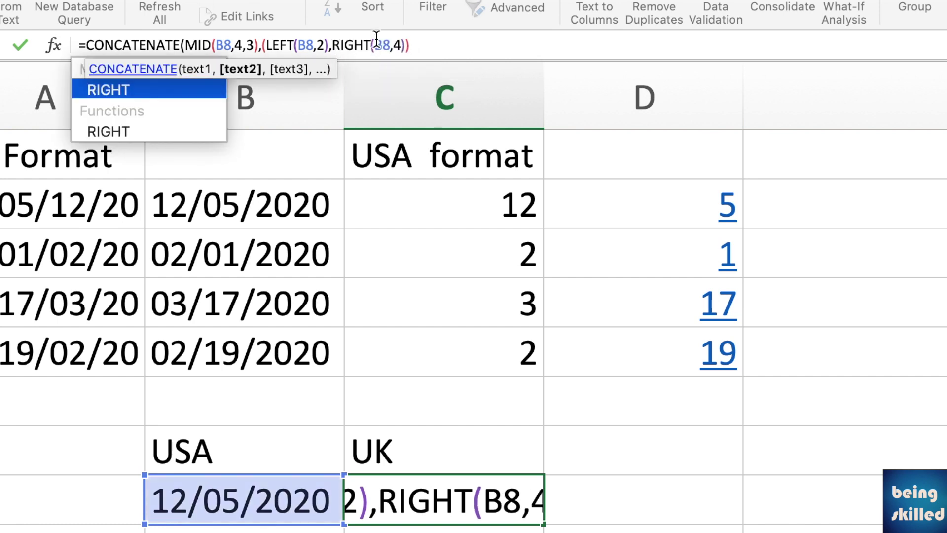
pyautogui.click(459, 45)
pyautogui.press('Return')
pyautogui.press('Return')
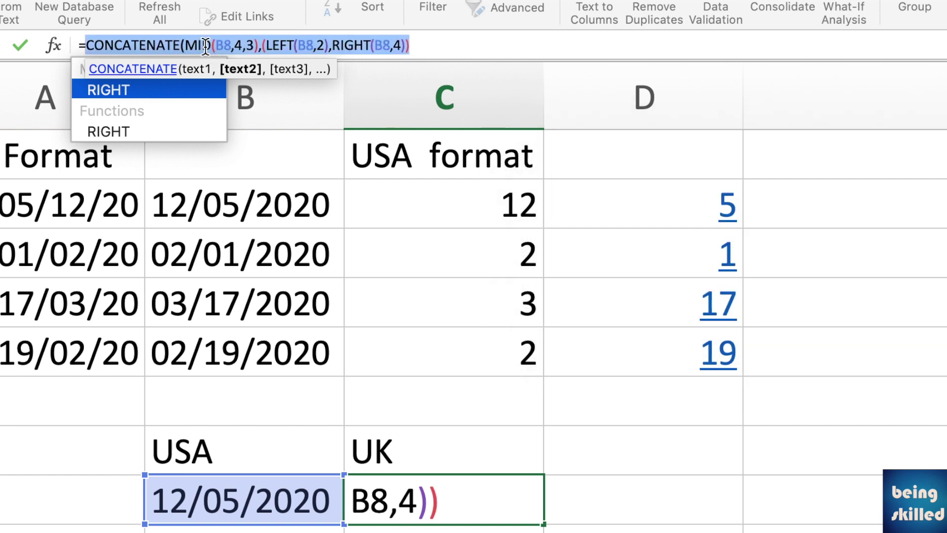
# Step: Check the MID and LEFT parts of the C8 formula and re-enter its two closing parentheses
pyautogui.moveTo(233, 46); pyautogui.dragTo(313, 47)
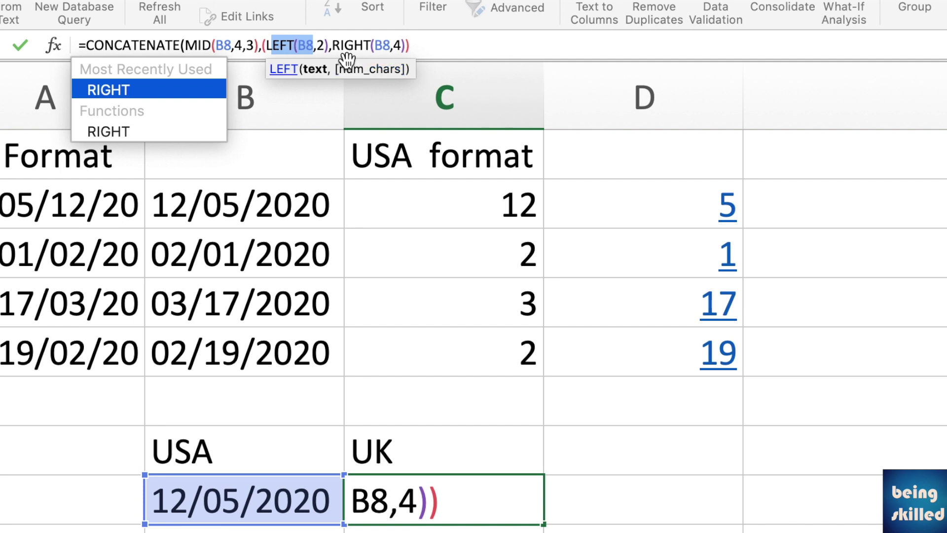
pyautogui.click(425, 47)
pyautogui.press('BackSpace')
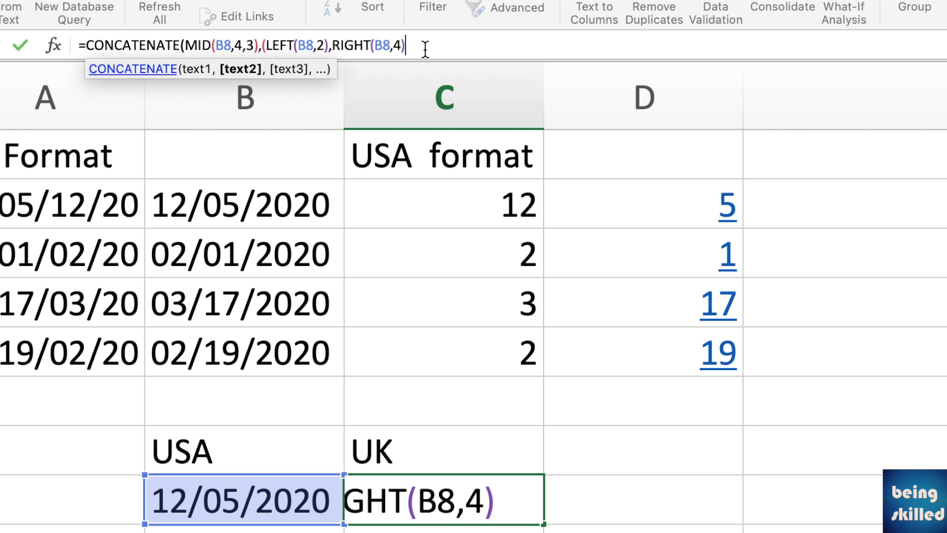
pyautogui.press('BackSpace')
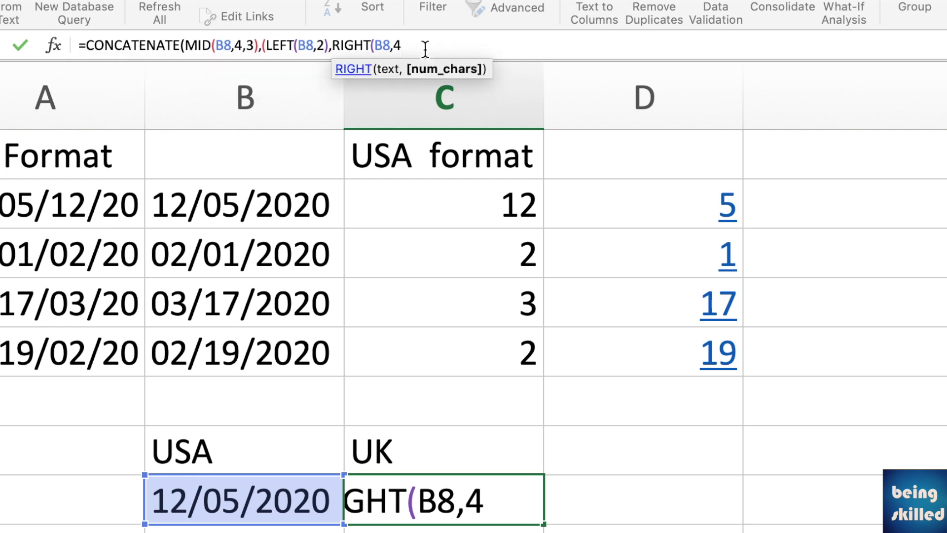
pyautogui.write('))')
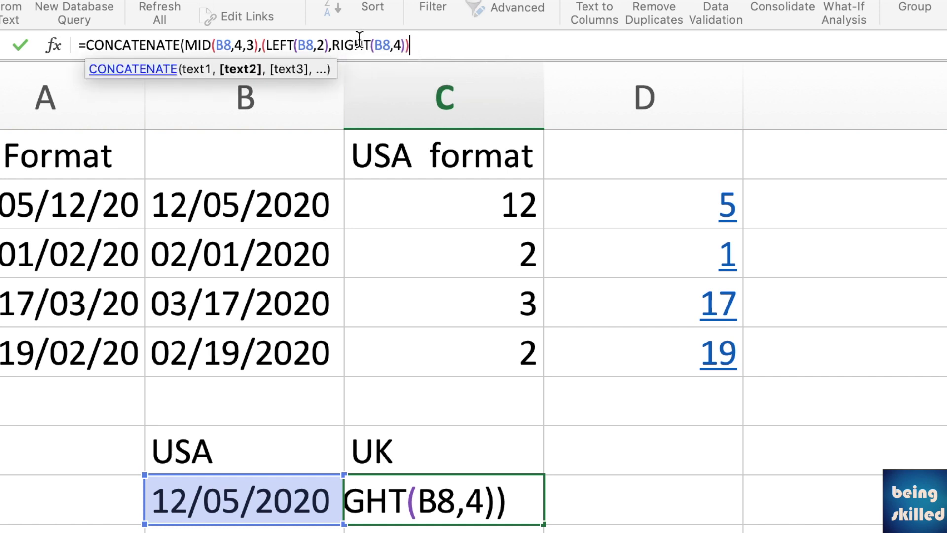
# Step: Remove the extra opening parenthesis before LEFT in C8 and commit =CONCATENATE(MID(B8,4,3),LEFT(B8,2),RIGHT(B8,4))
pyautogui.click(335, 46)
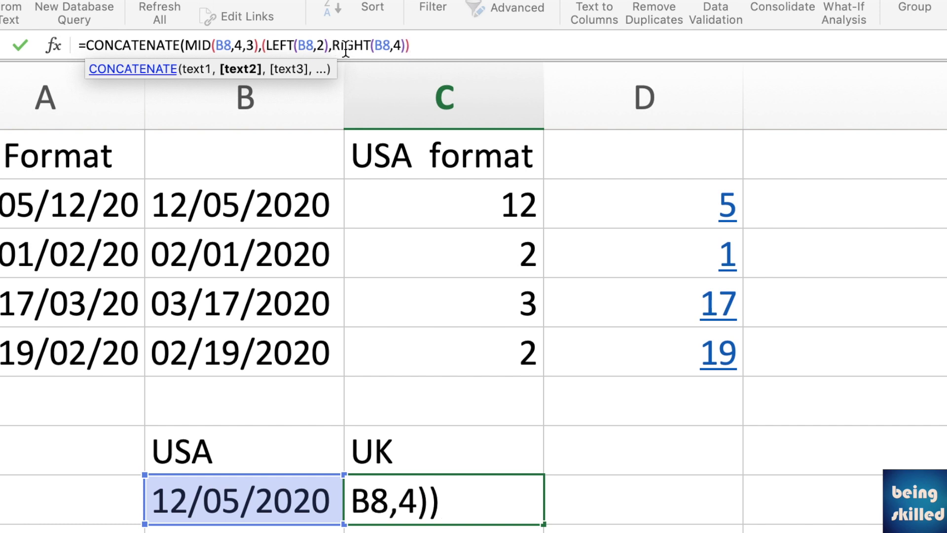
pyautogui.click(267, 45)
pyautogui.press('BackSpace')
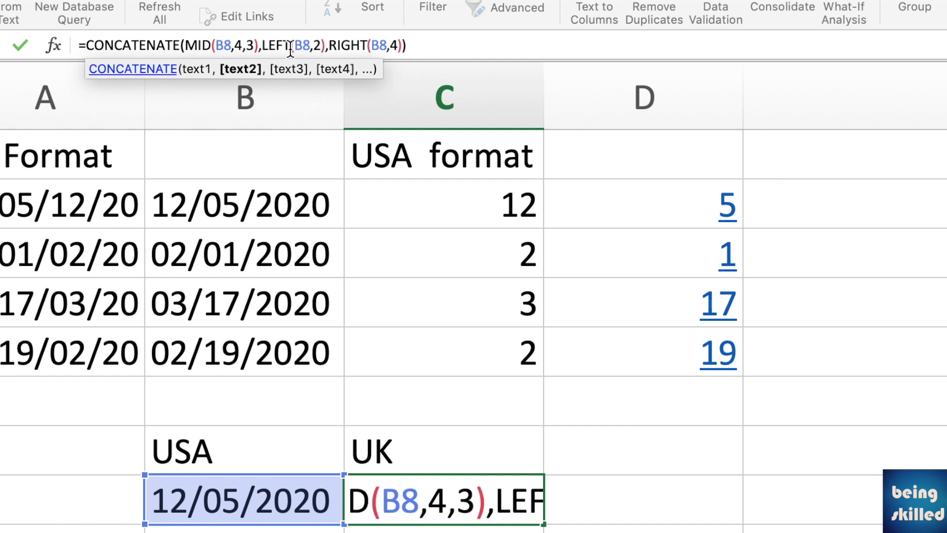
pyautogui.click(422, 45)
pyautogui.press('Return')
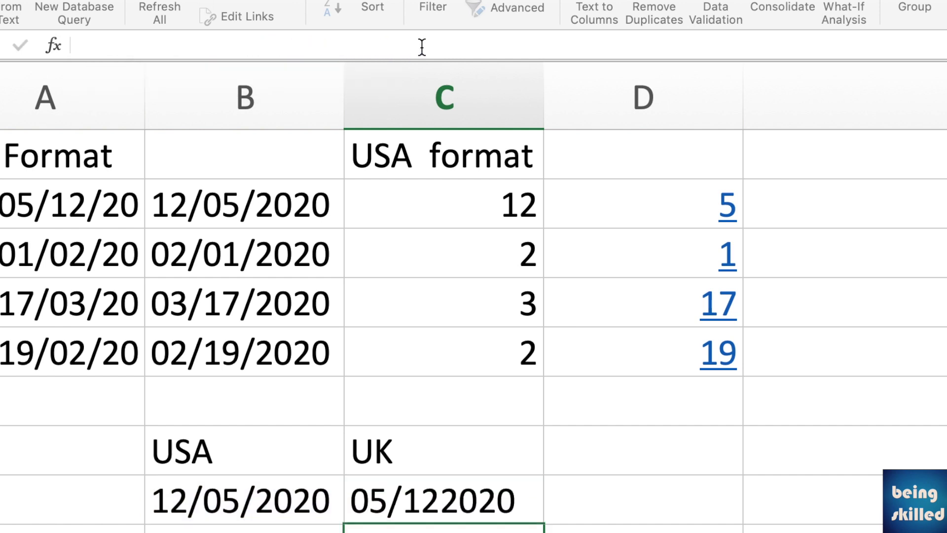
# Step: Set the RIGHT function's character count in the C8 formula to 5 so the slash before the year is included
pyautogui.press('Up')
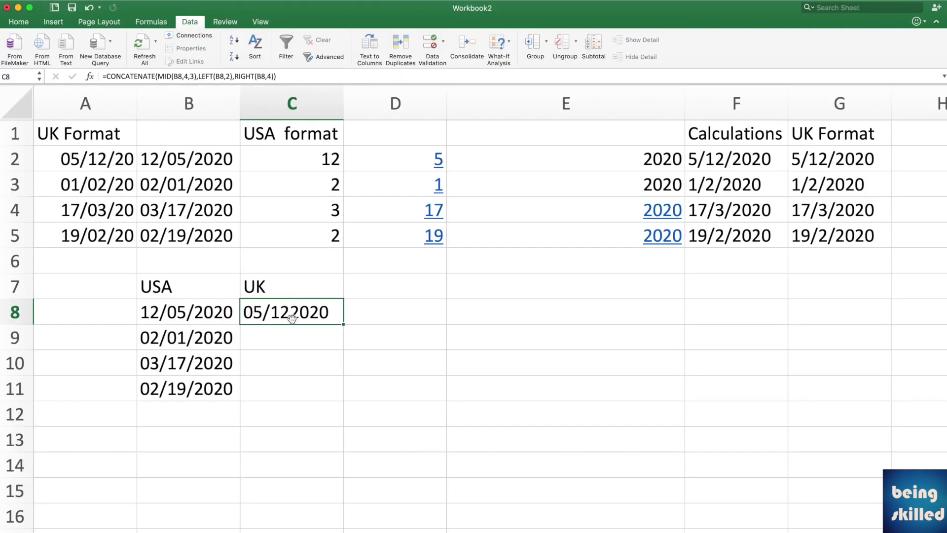
pyautogui.click(271, 76)
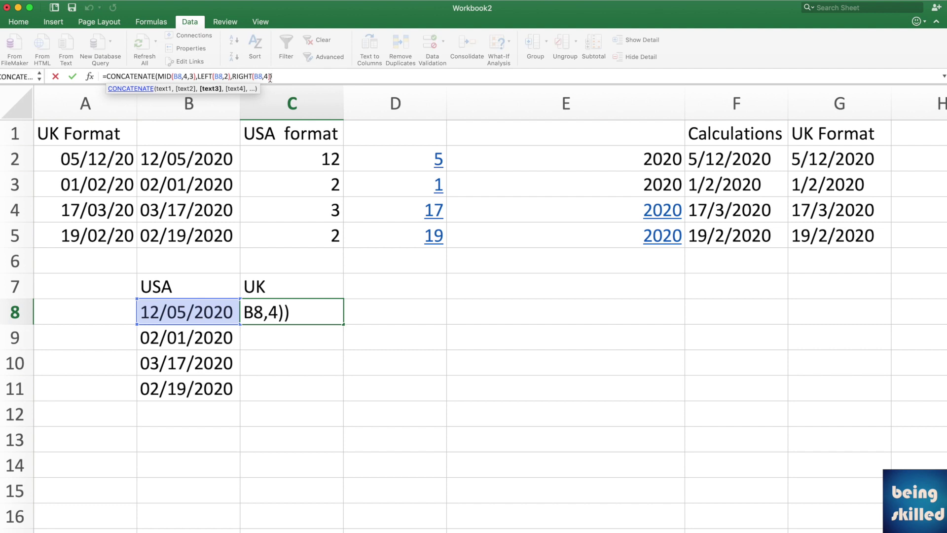
pyautogui.doubleClick(266, 76)
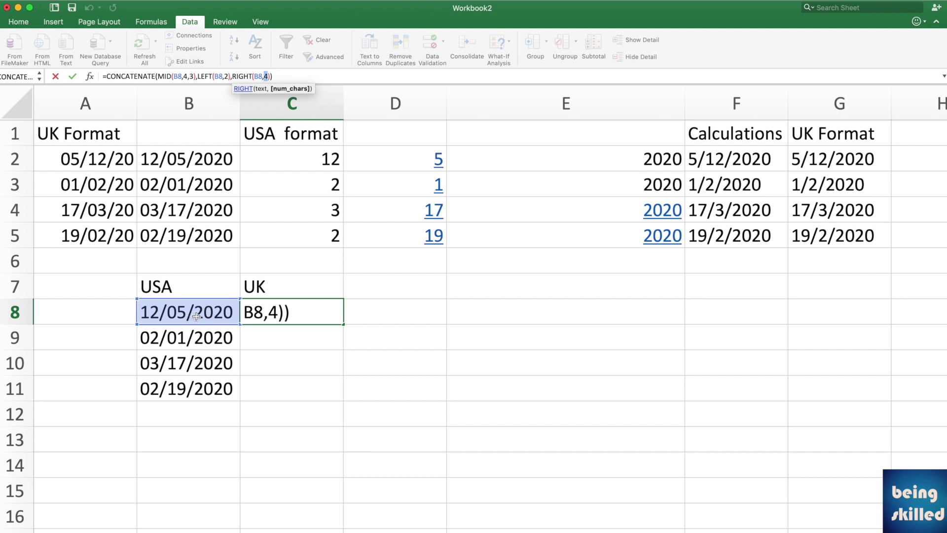
pyautogui.write('5')
pyautogui.press('Return')
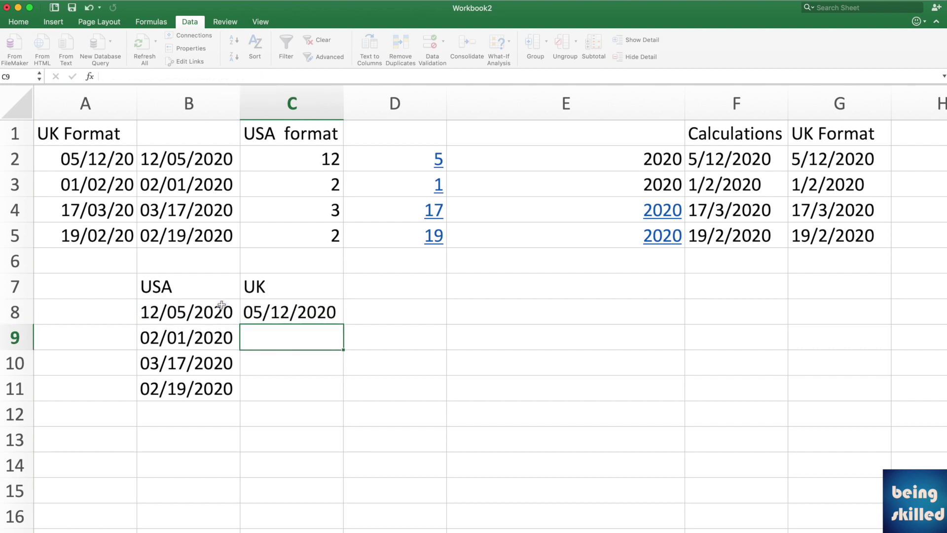
pyautogui.press('Up')
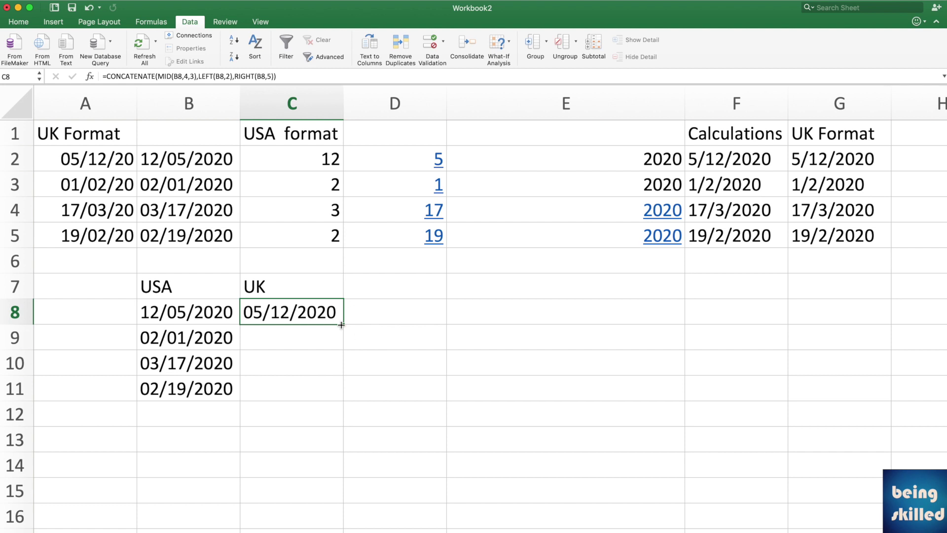
# Step: Fill the CONCATENATE formula from C8 down through C11
pyautogui.moveTo(343, 325); pyautogui.dragTo(333, 401)
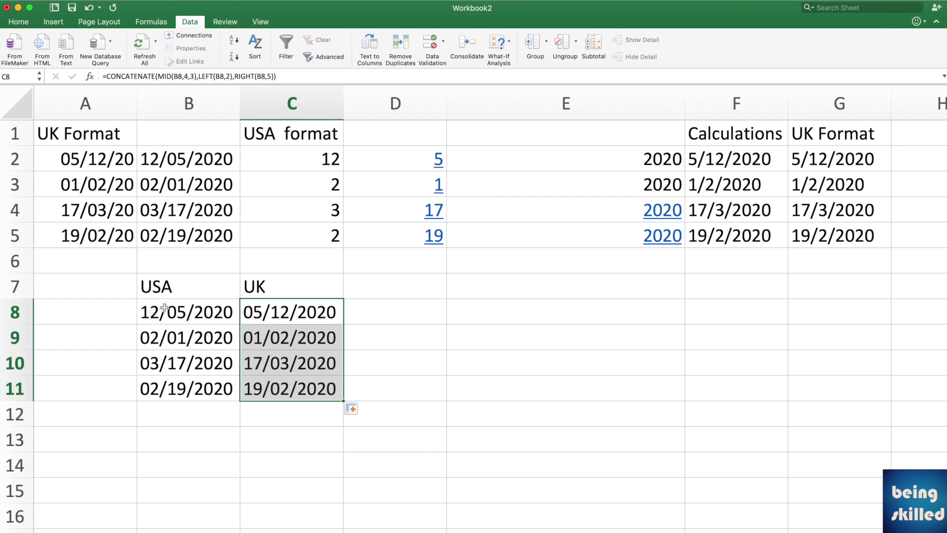
# Step: Examine the arguments of the MID and RIGHT functions in the C8 formula, leaving it as it is
pyautogui.click(258, 316)
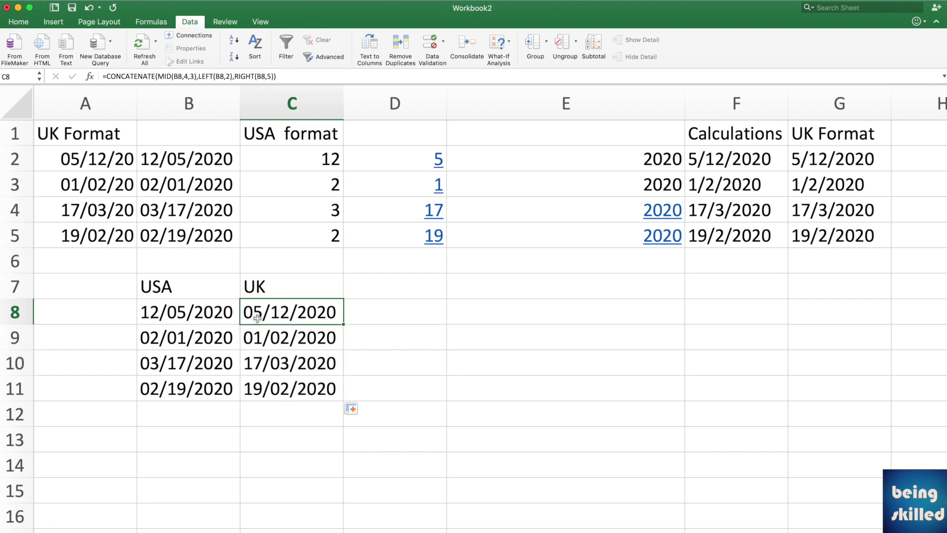
pyautogui.doubleClick(179, 76)
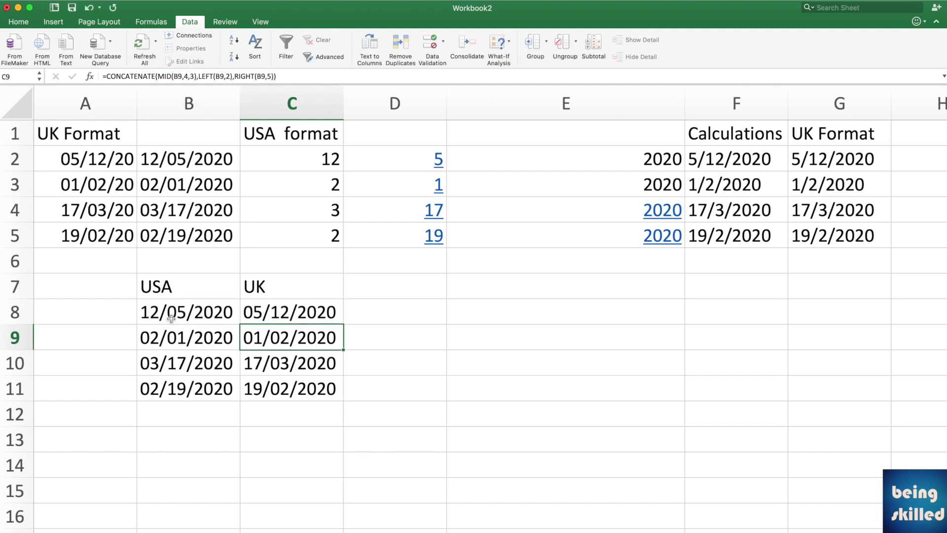
pyautogui.press('Up')
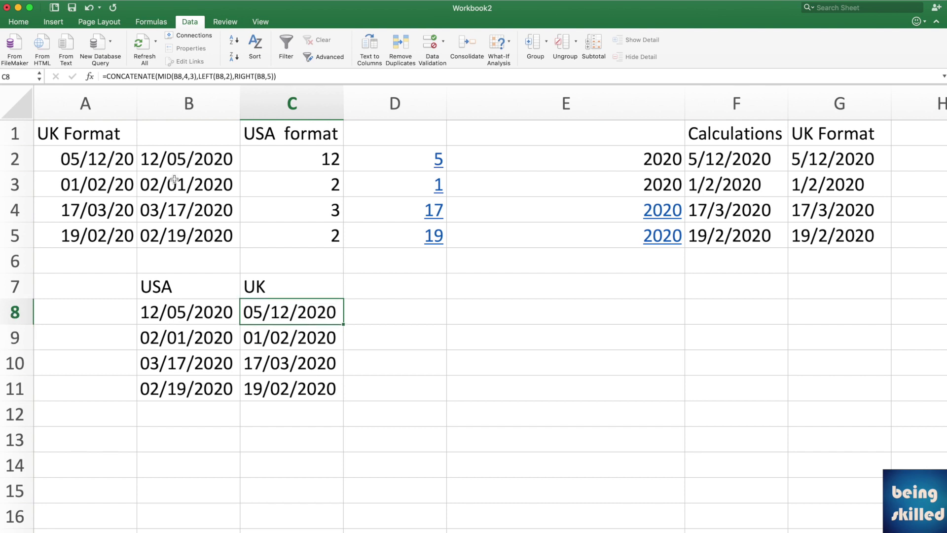
pyautogui.moveTo(173, 76); pyautogui.dragTo(190, 78)
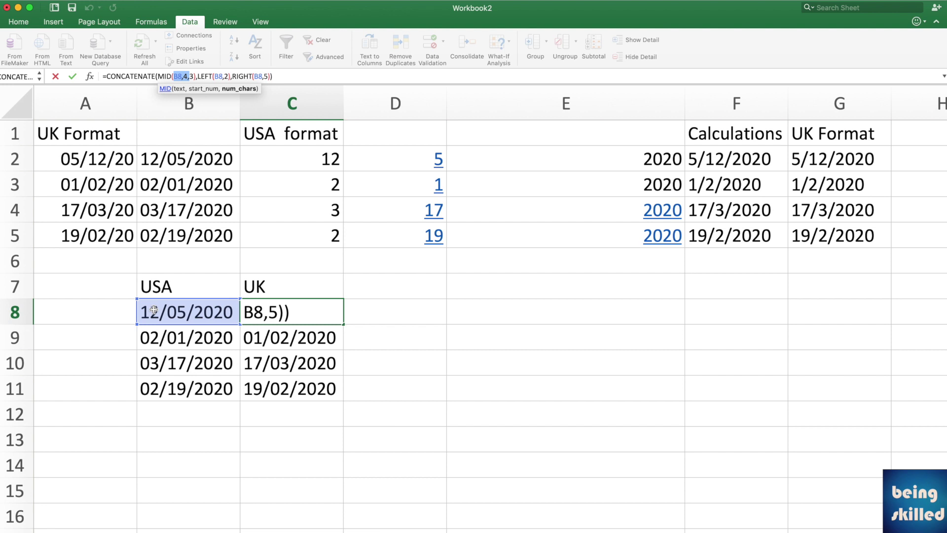
pyautogui.press('Return')
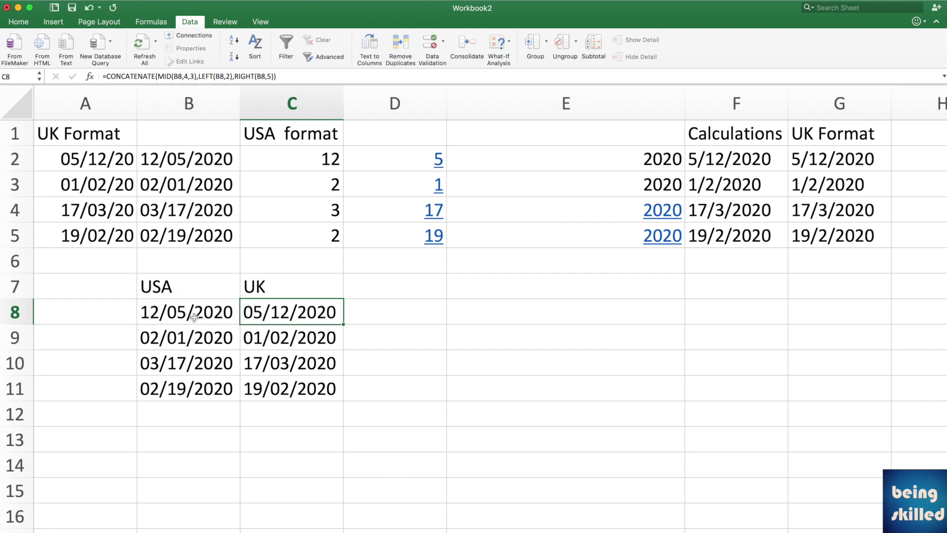
pyautogui.doubleClick(260, 77)
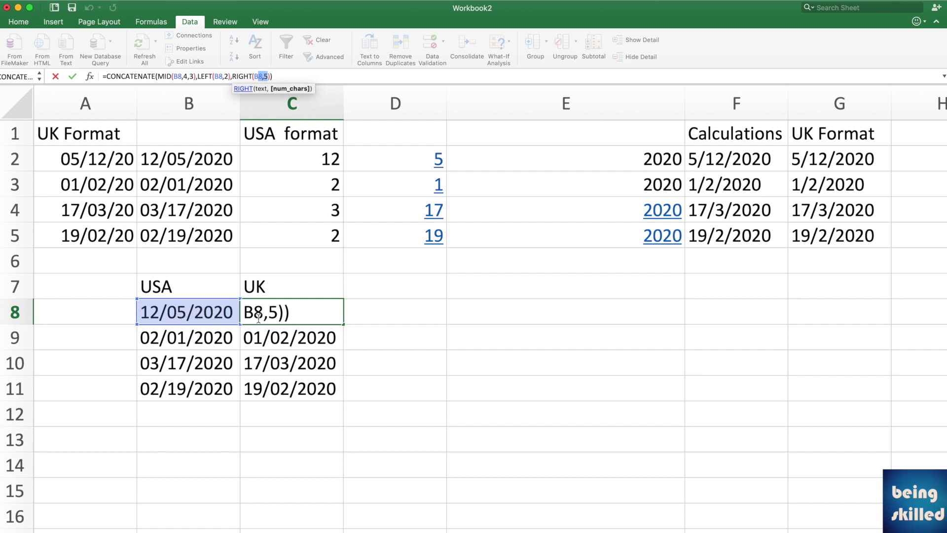
pyautogui.press('Return')
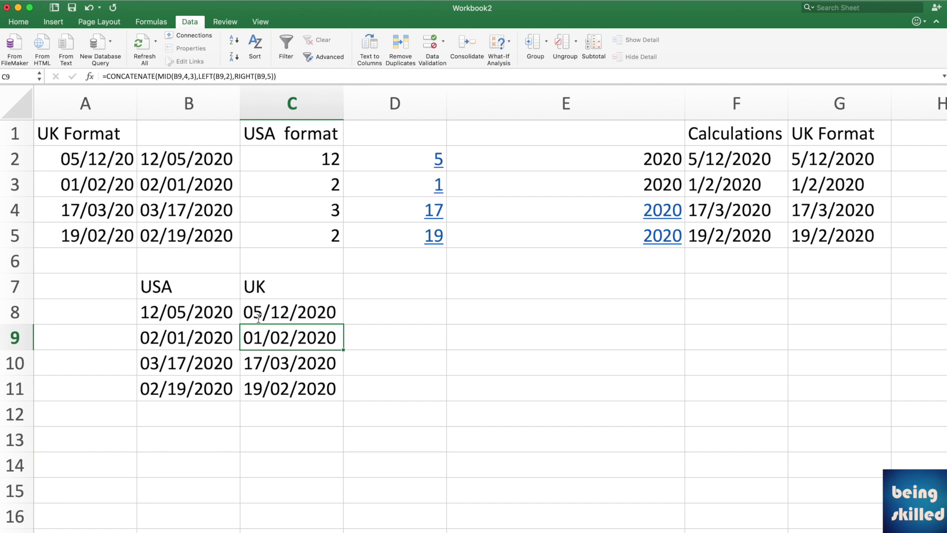
# Step: Copy the USA-format date in B2 and paste it as values only into D7
pyautogui.click(212, 166)
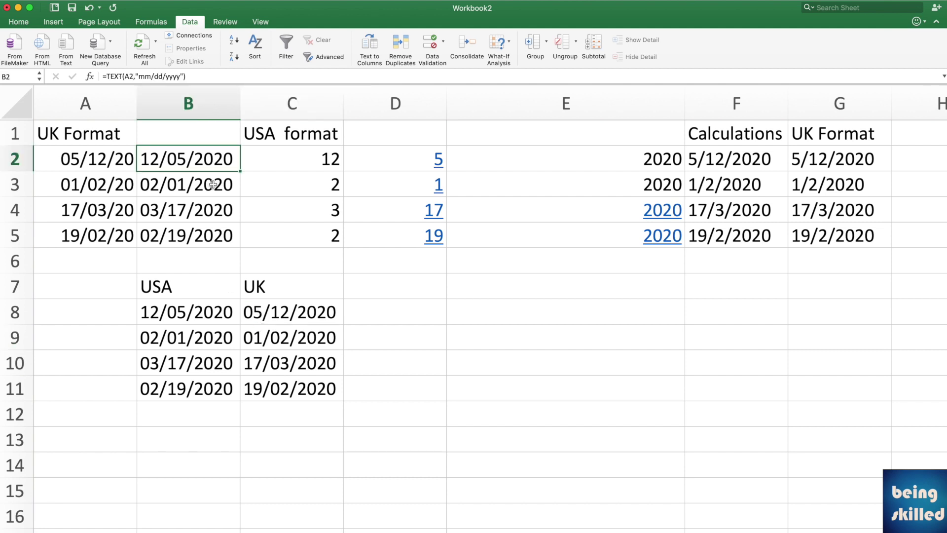
pyautogui.hotkey('shift', 'Down')
pyautogui.hotkey('shift', 'Down')
pyautogui.hotkey('shift', 'Down')
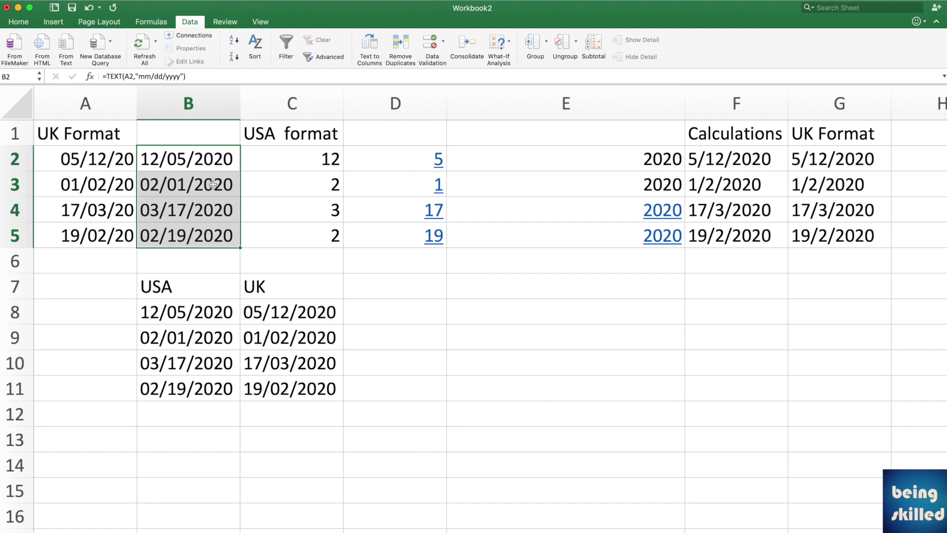
pyautogui.click(213, 167)
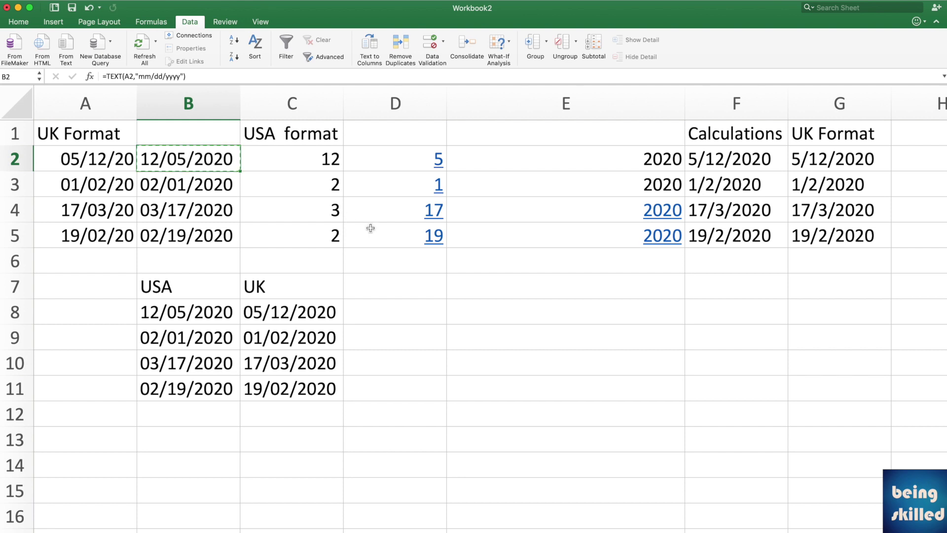
pyautogui.click(393, 282)
pyautogui.rightClick(394, 283)
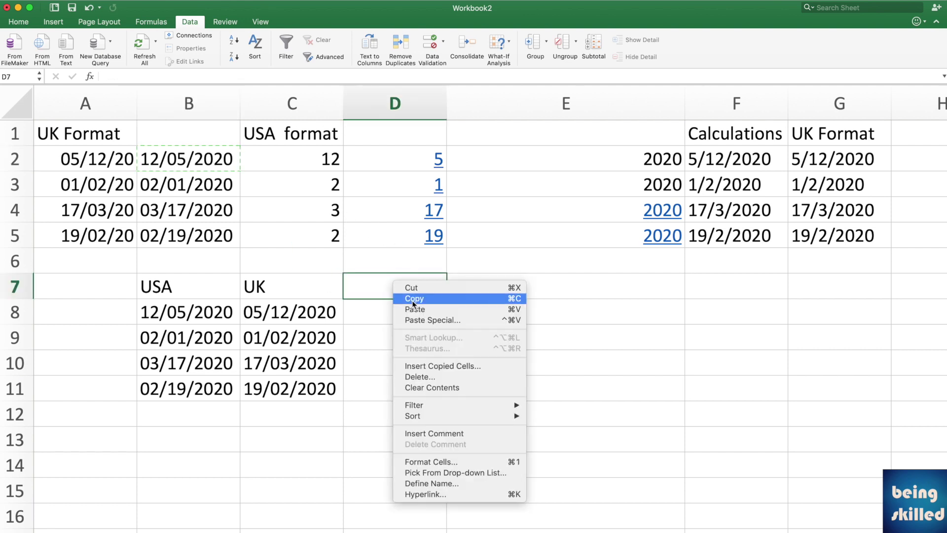
pyautogui.click(421, 321)
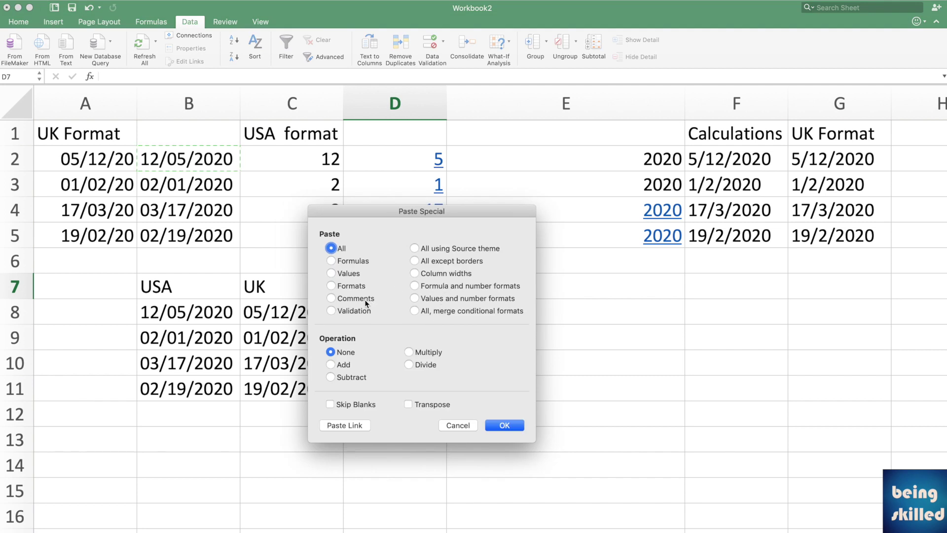
pyautogui.click(346, 273)
pyautogui.click(499, 425)
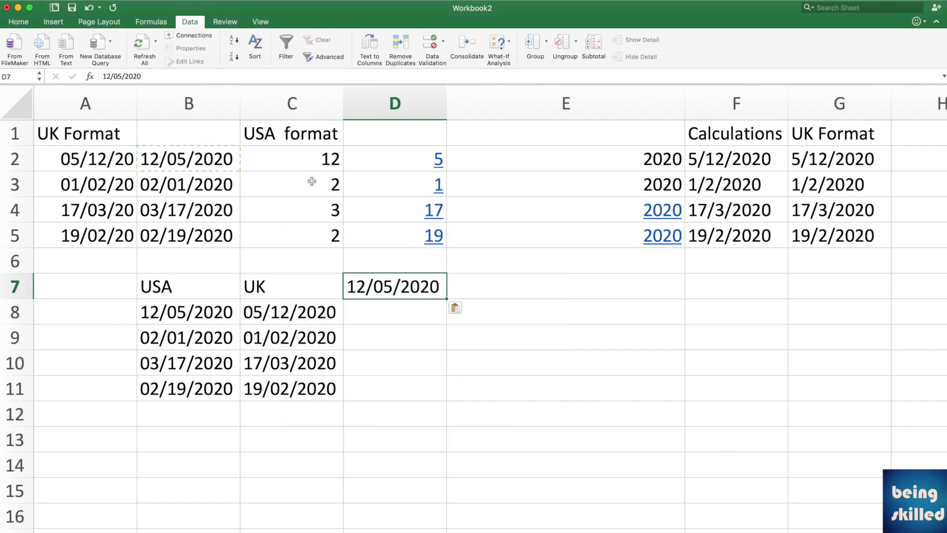
# Step: Enter the heading USA Format in D6, above the pasted date
pyautogui.click(387, 255)
pyautogui.write('USA F')
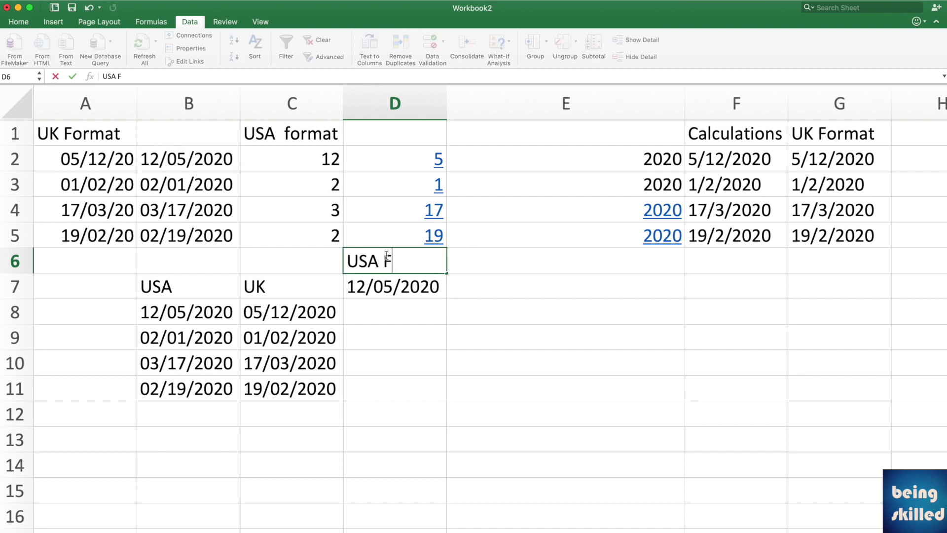
pyautogui.write('ormat')
pyautogui.press('Tab')
pyautogui.press('Down')
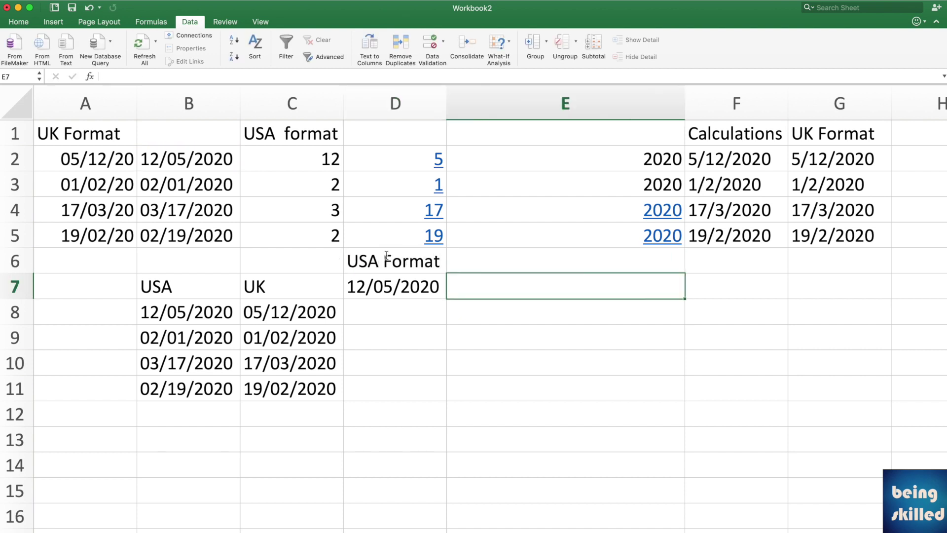
pyautogui.press('Left')
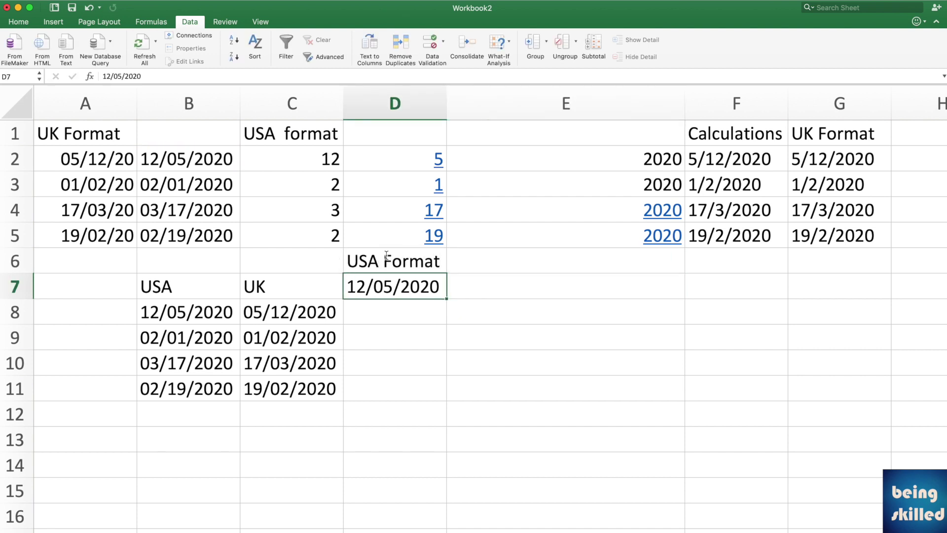
# Step: Re-enter the existing contents of D7 so Excel evaluates it as a date, and apply the Date format 14-Mar to it
pyautogui.doubleClick(397, 288)
pyautogui.press('Return')
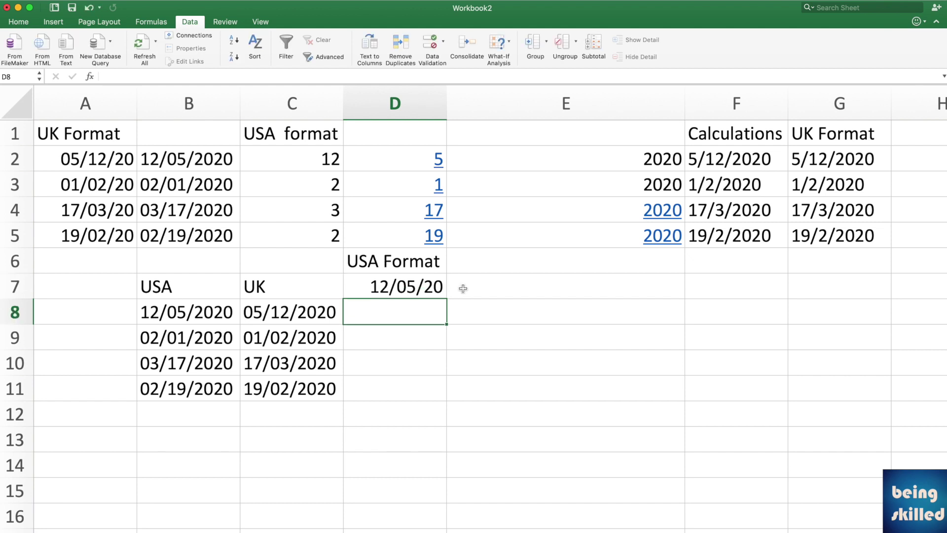
pyautogui.press('Up')
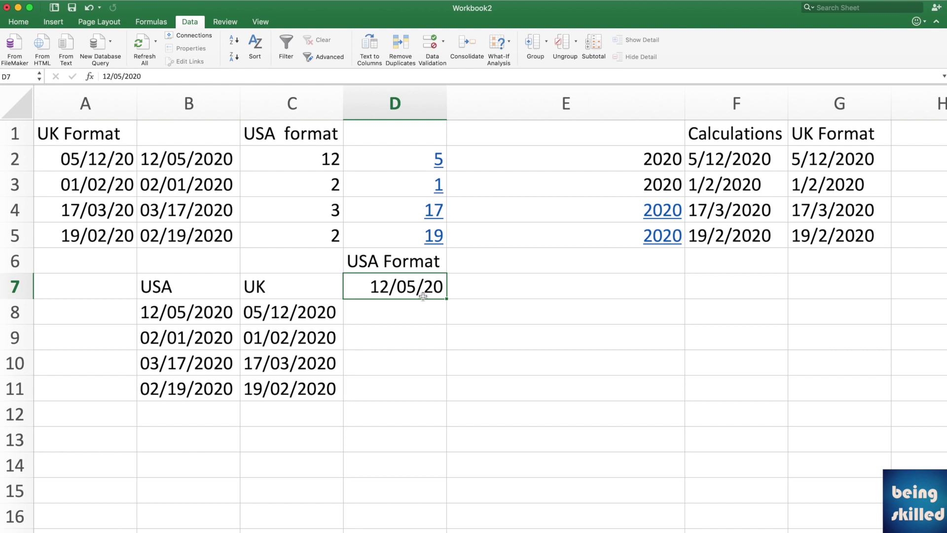
pyautogui.rightClick(433, 293)
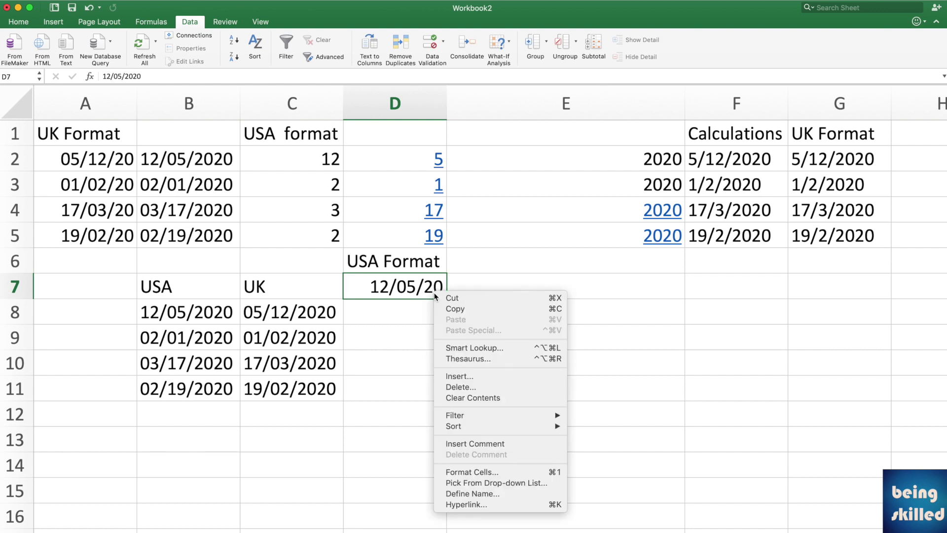
pyautogui.click(477, 473)
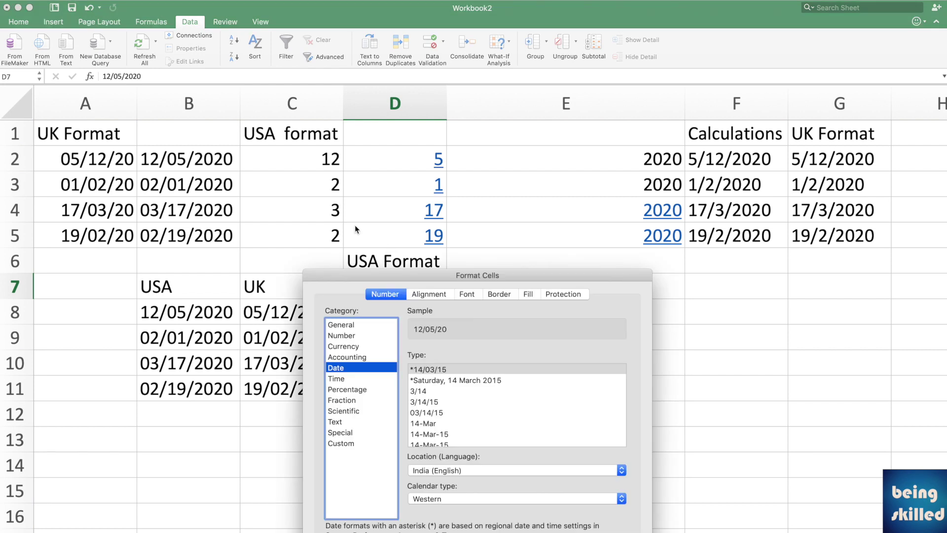
pyautogui.click(460, 391)
pyautogui.moveTo(459, 390); pyautogui.dragTo(452, 422)
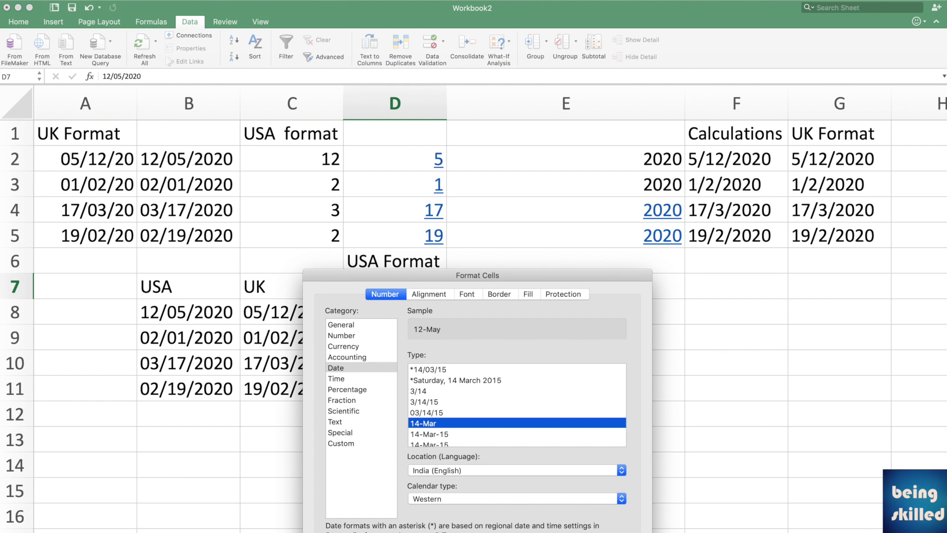
pyautogui.press('Return')
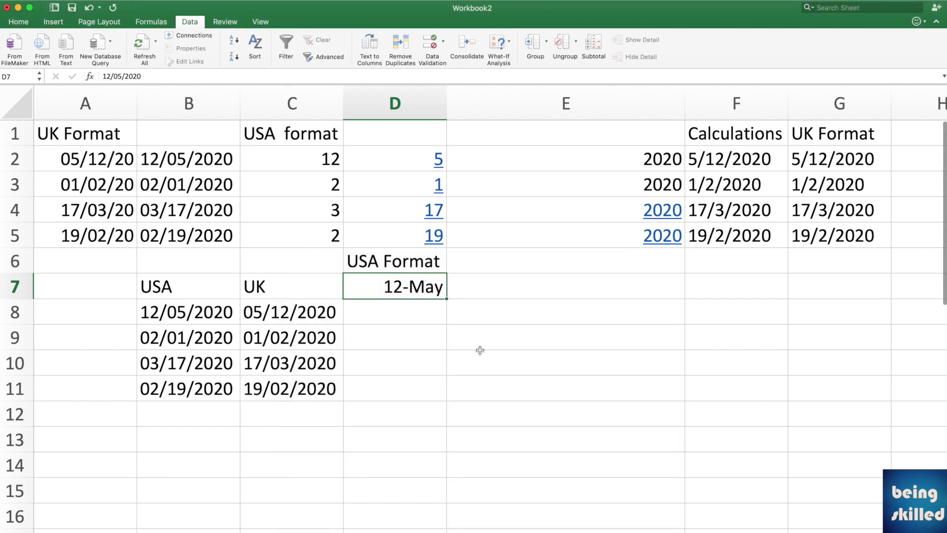
# Step: Copy the date in B2 again and paste it as values only into D8
pyautogui.click(188, 163)
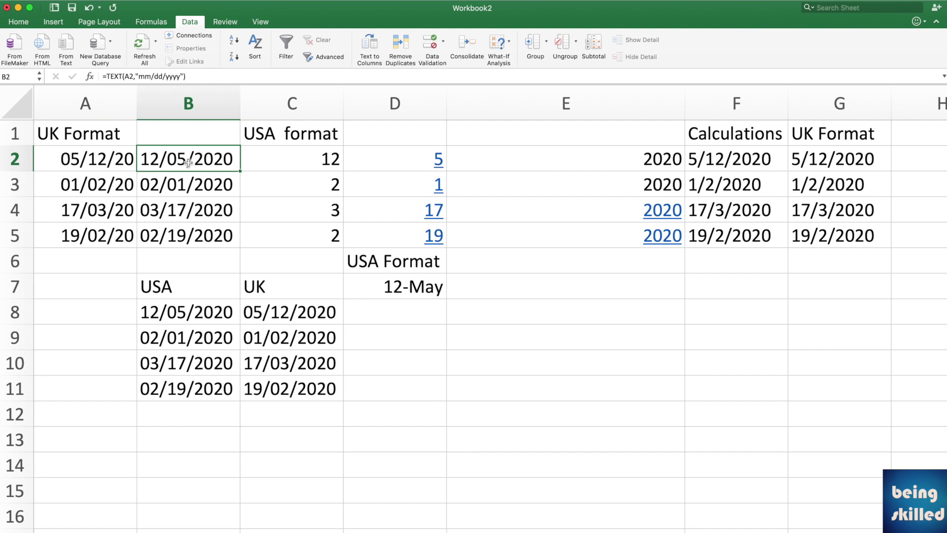
pyautogui.press('super+c')
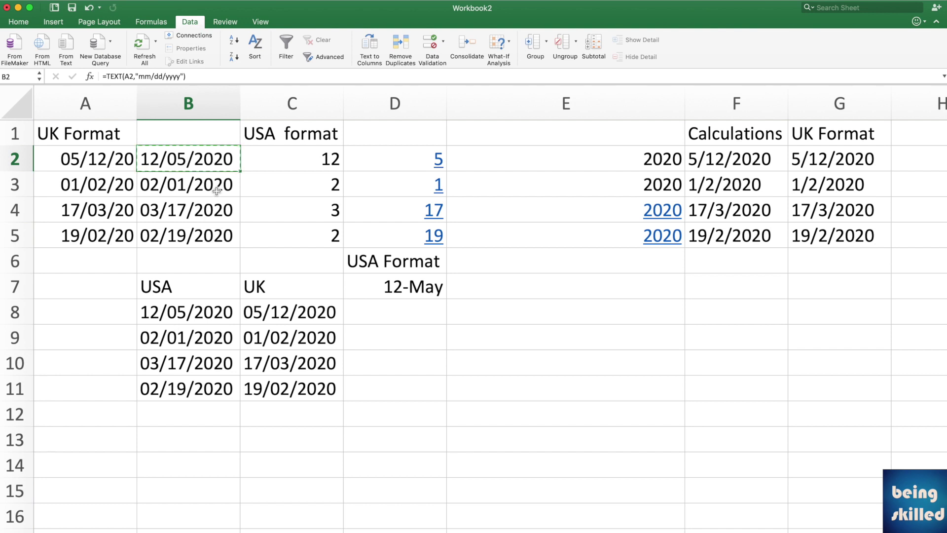
pyautogui.click(390, 315)
pyautogui.rightClick(389, 315)
pyautogui.click(419, 354)
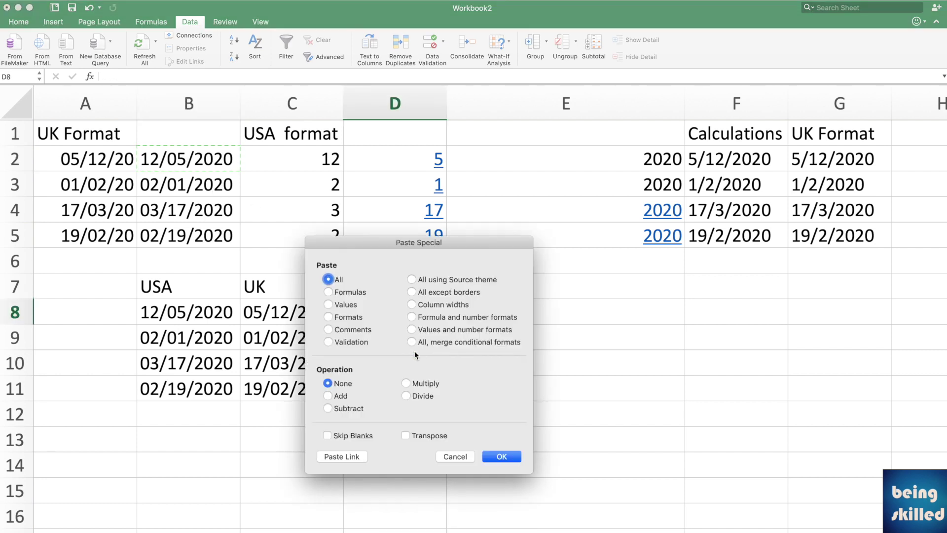
pyautogui.click(351, 306)
pyautogui.click(501, 457)
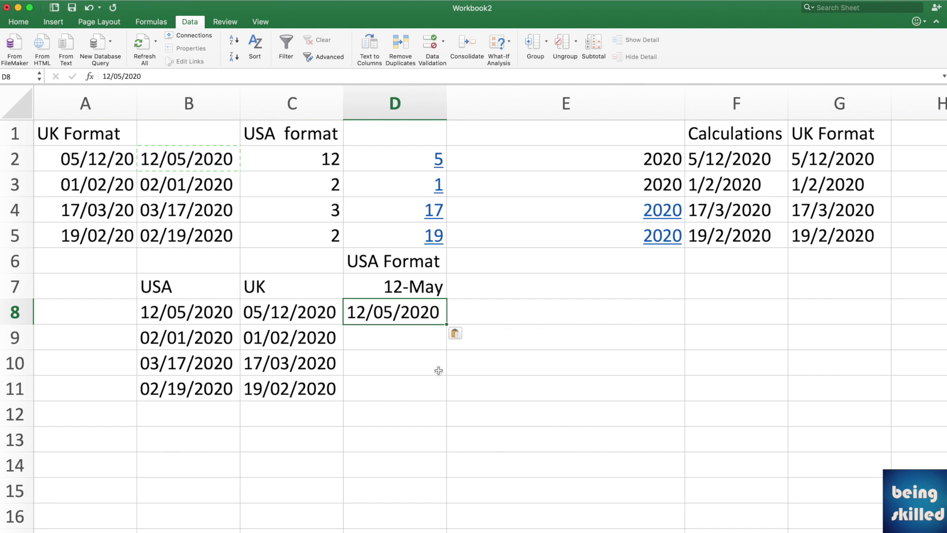
# Step: Try to display D8 in the Date format 14-Mar without re-entering the cell's contents
pyautogui.rightClick(409, 317)
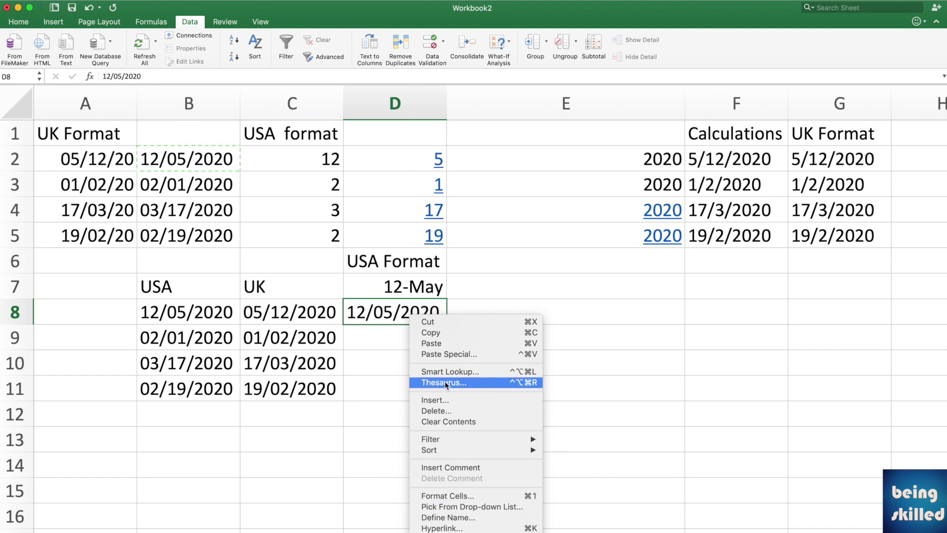
pyautogui.click(459, 497)
pyautogui.click(347, 369)
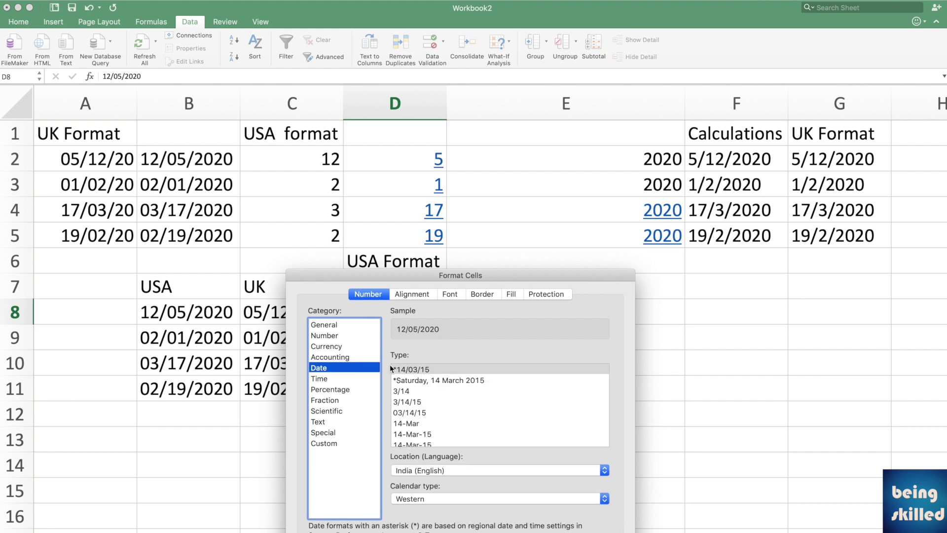
pyautogui.click(418, 424)
pyautogui.press('Return')
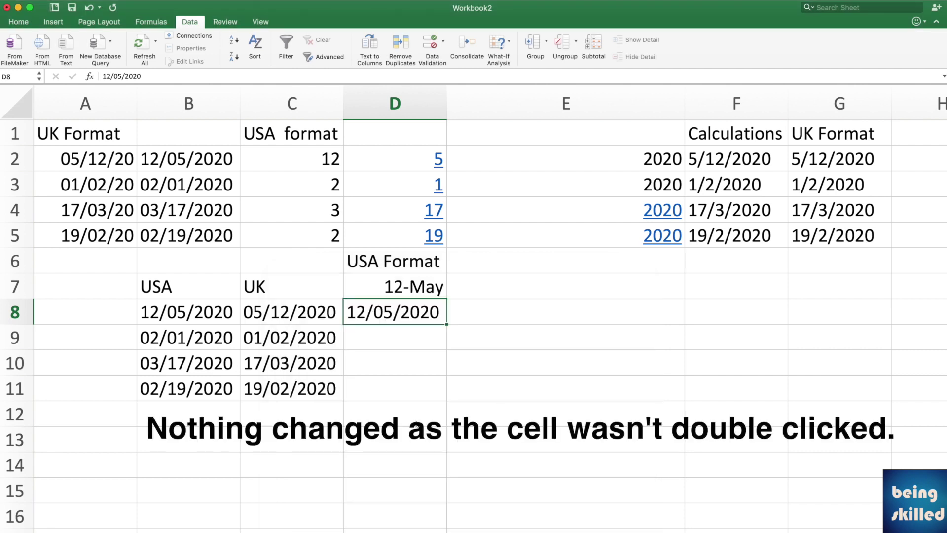